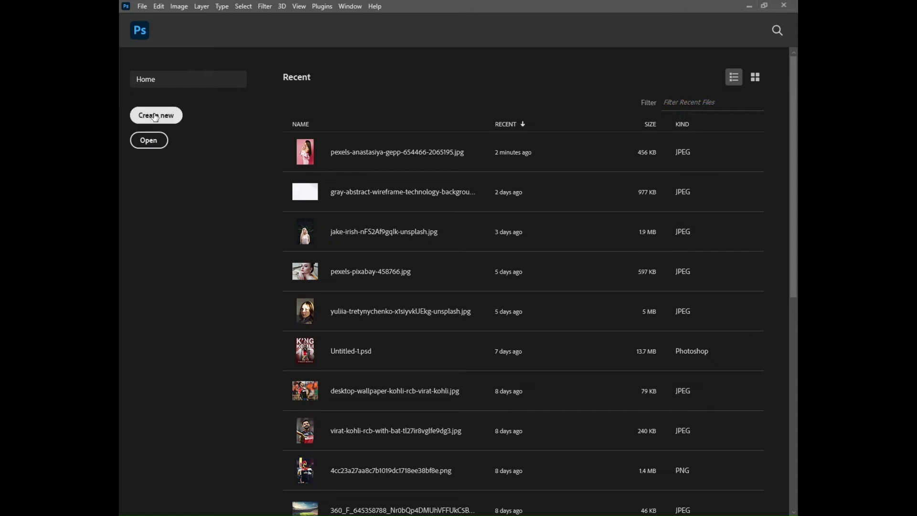
# Step: Create a 1080 × 1080 px Web document at 150 ppi with artboards turned off
pyautogui.click(167, 116)
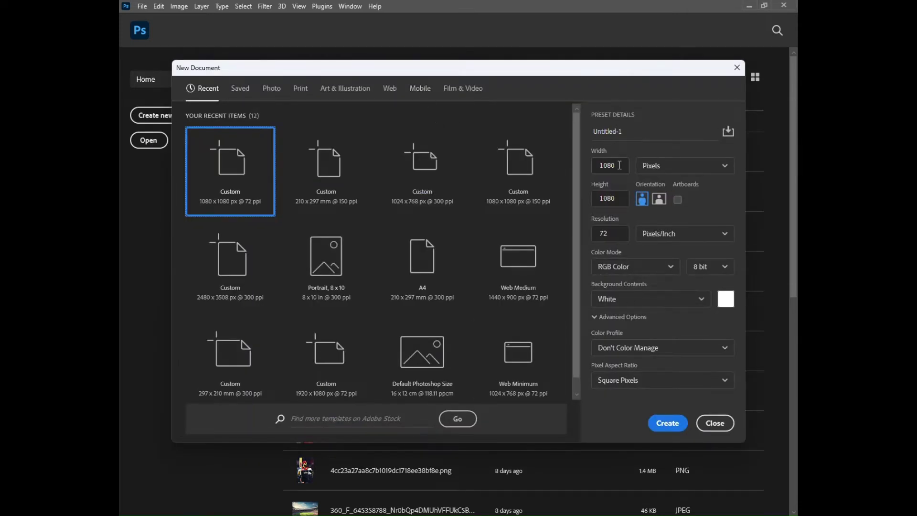
pyautogui.click(425, 158)
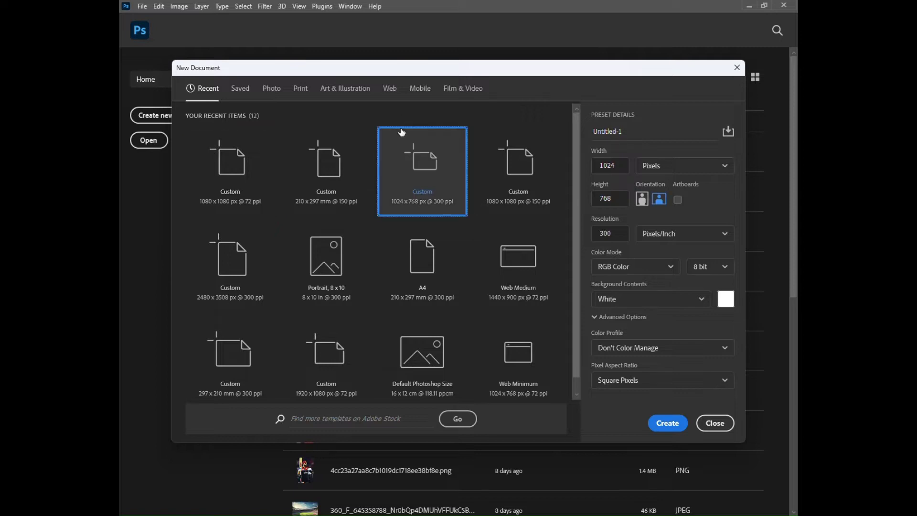
pyautogui.click(390, 88)
pyautogui.doubleClick(620, 168)
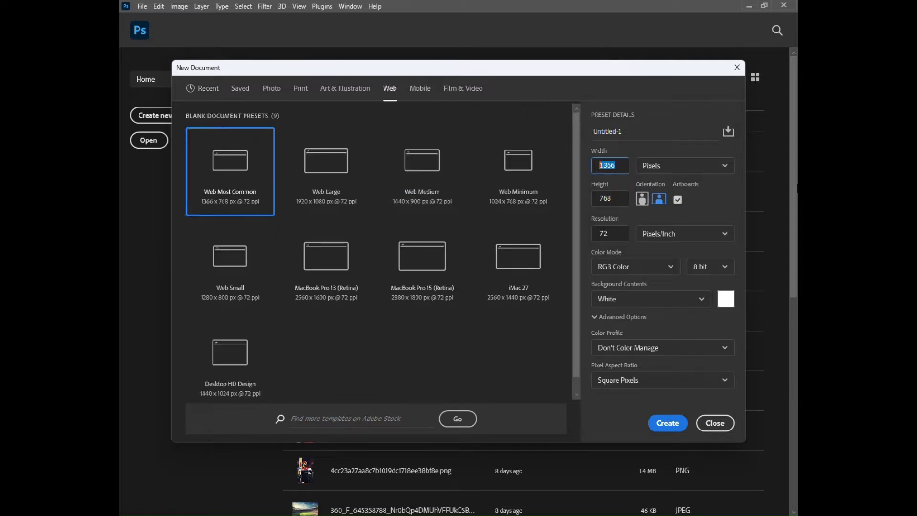
pyautogui.write('1080')
pyautogui.press('Tab')
pyautogui.press('Tab')
pyautogui.write('10')
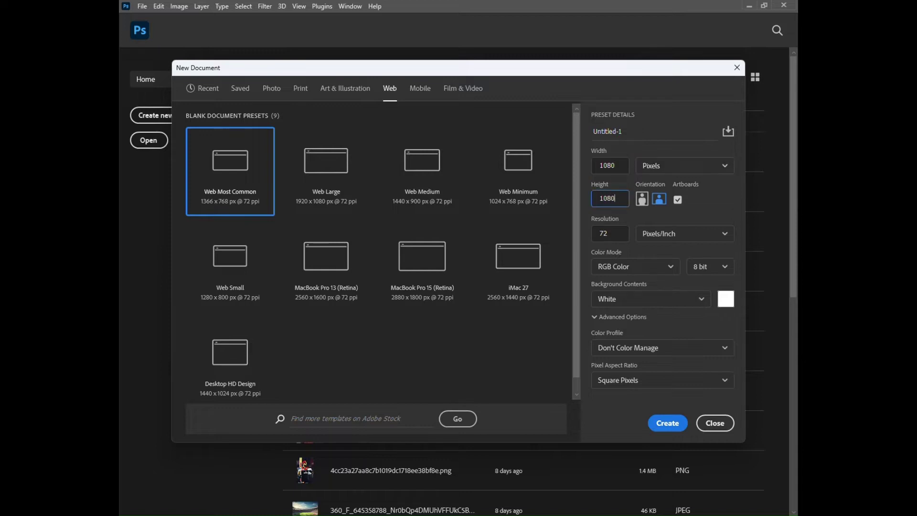
pyautogui.press('Tab')
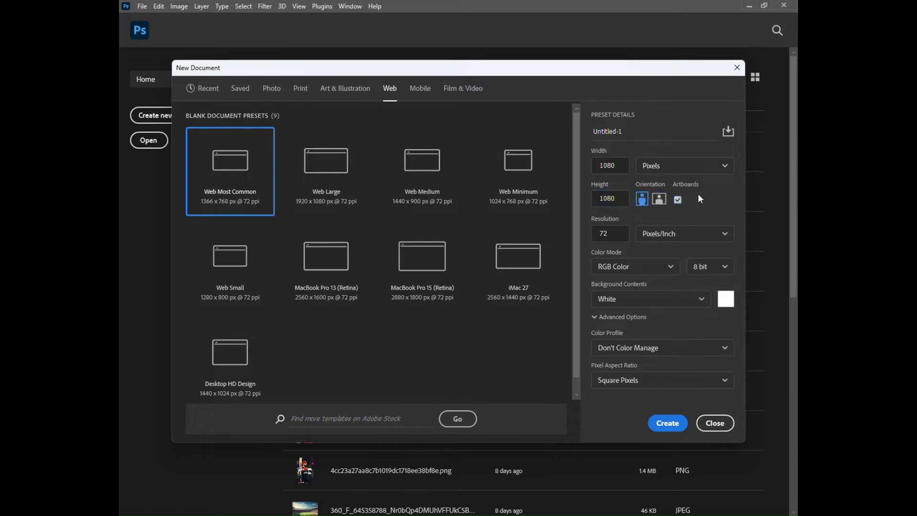
pyautogui.click(677, 199)
pyautogui.click(604, 233)
pyautogui.write('150')
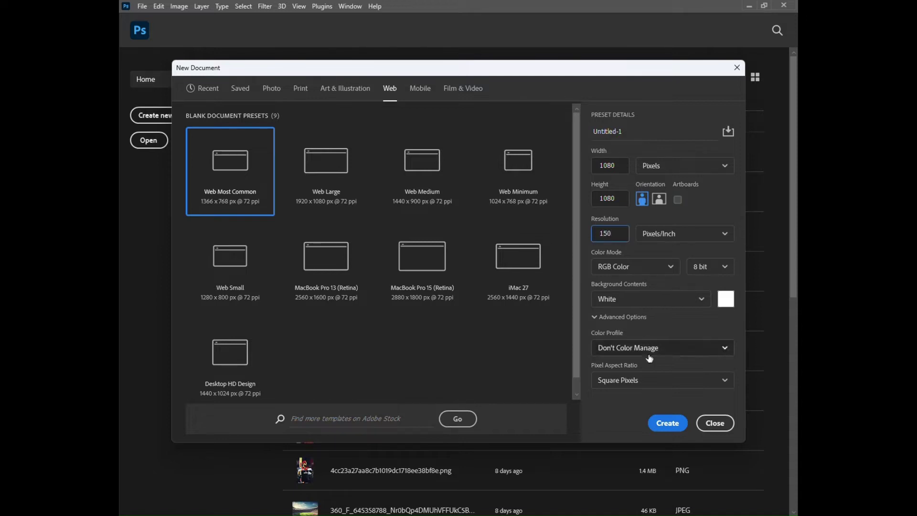
pyautogui.click(667, 423)
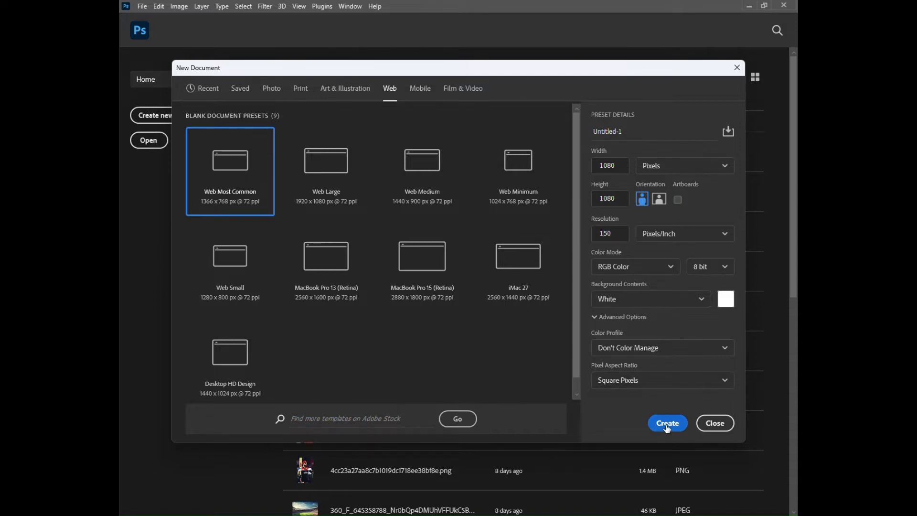
# Step: Add a New Guide Layout with 25 px top, left, bottom and right margins
pyautogui.click(299, 6)
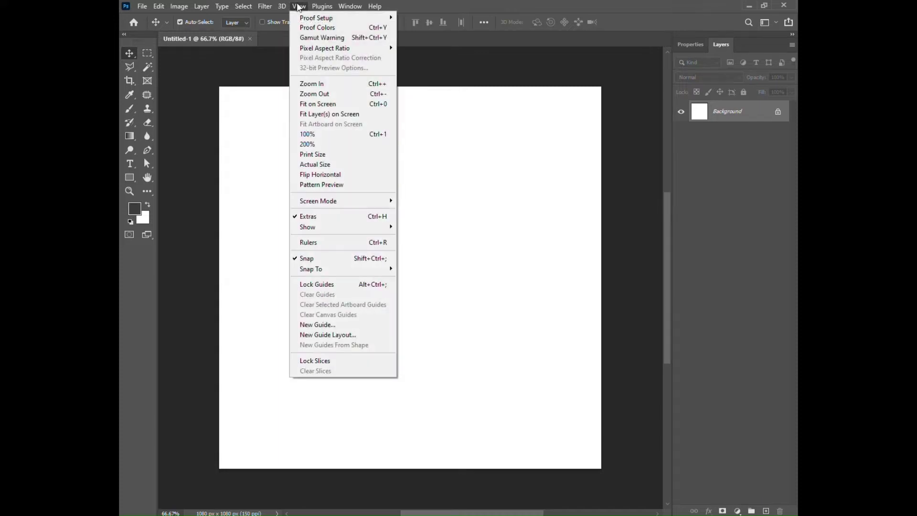
pyautogui.click(354, 336)
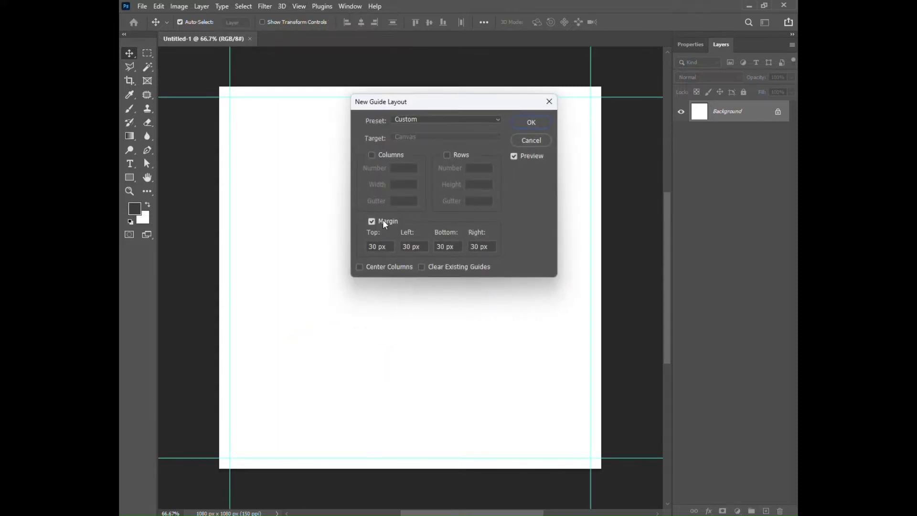
pyautogui.moveTo(392, 248); pyautogui.dragTo(337, 246)
pyautogui.write('25')
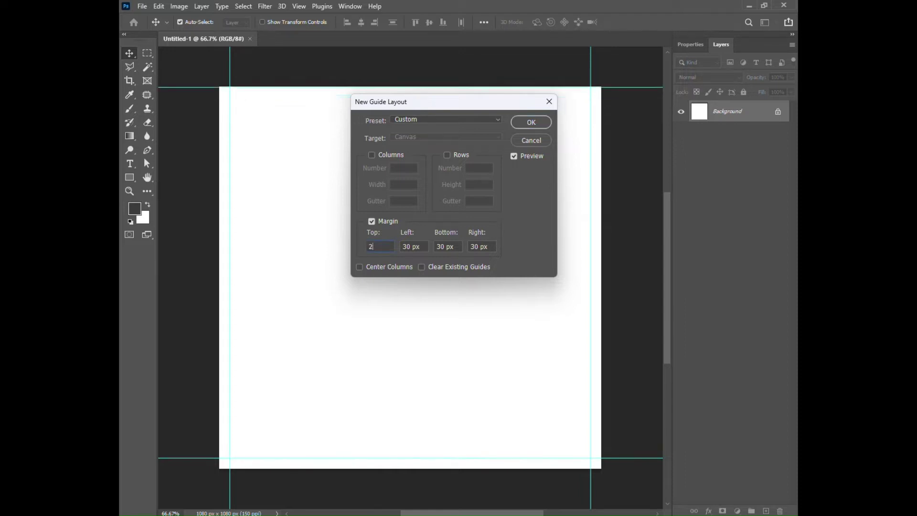
pyautogui.press('Tab')
pyautogui.write('25')
pyautogui.press('Tab')
pyautogui.write('25')
pyautogui.press('Tab')
pyautogui.write('2')
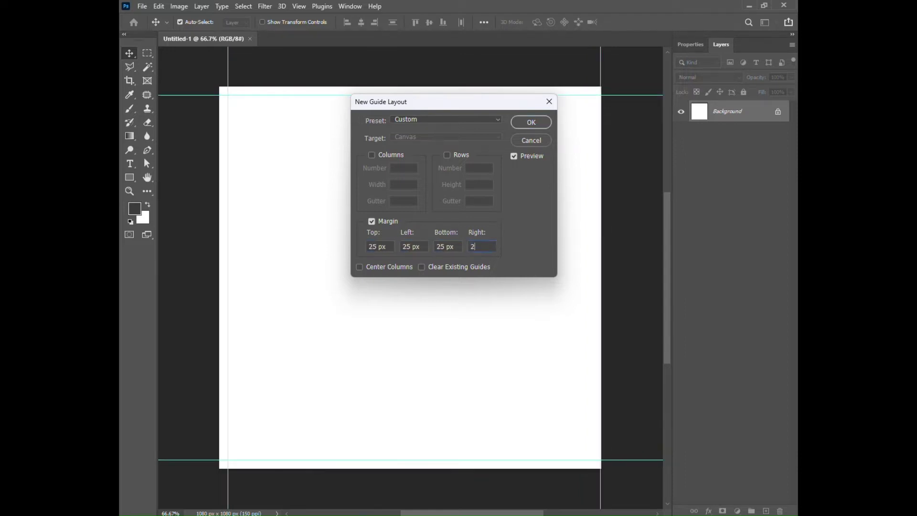
pyautogui.write('5')
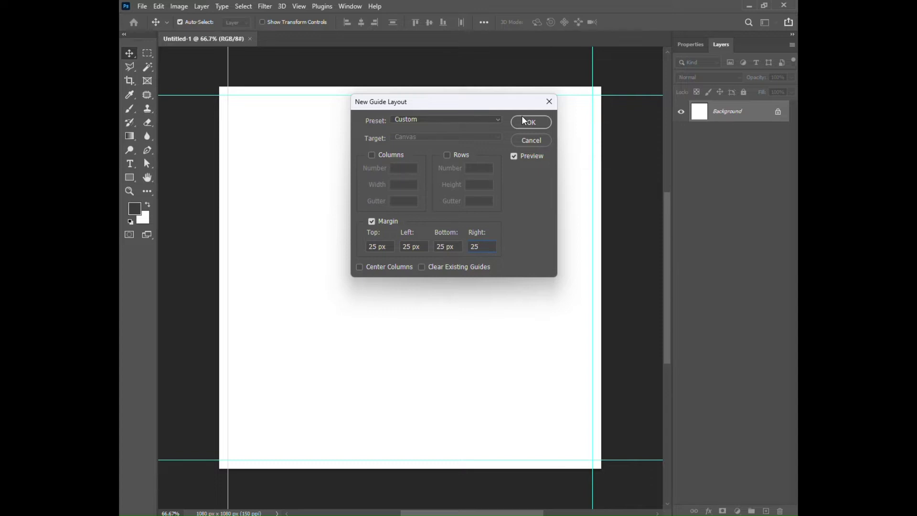
pyautogui.click(523, 122)
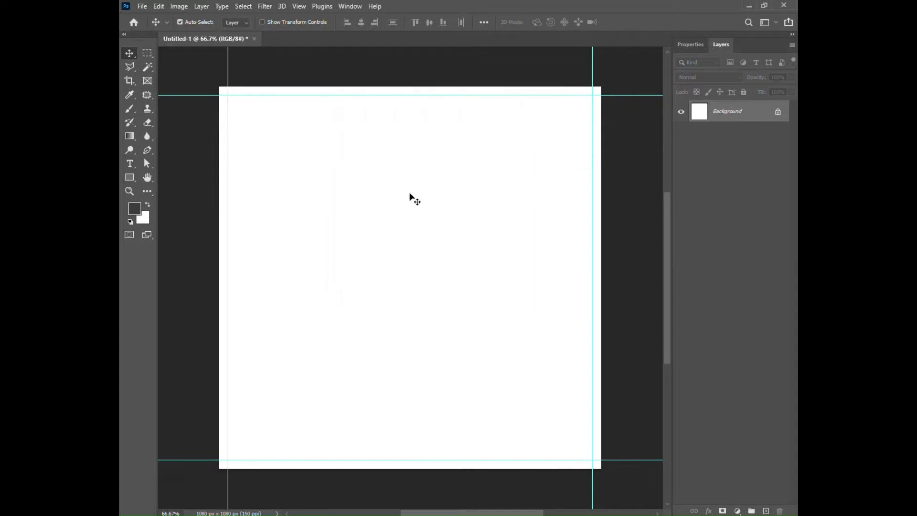
# Step: Open the pexels-anastasiya photo and select the woman with Select > Subject
pyautogui.click(139, 8)
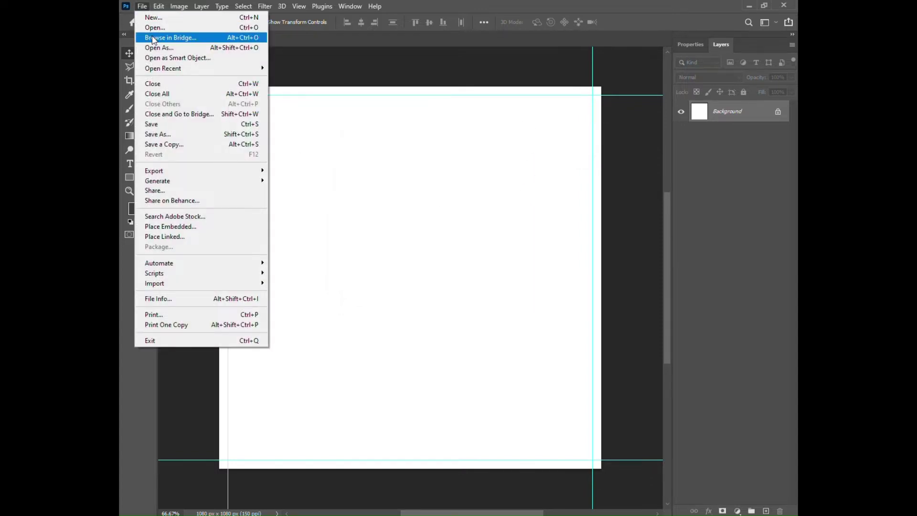
pyautogui.click(153, 26)
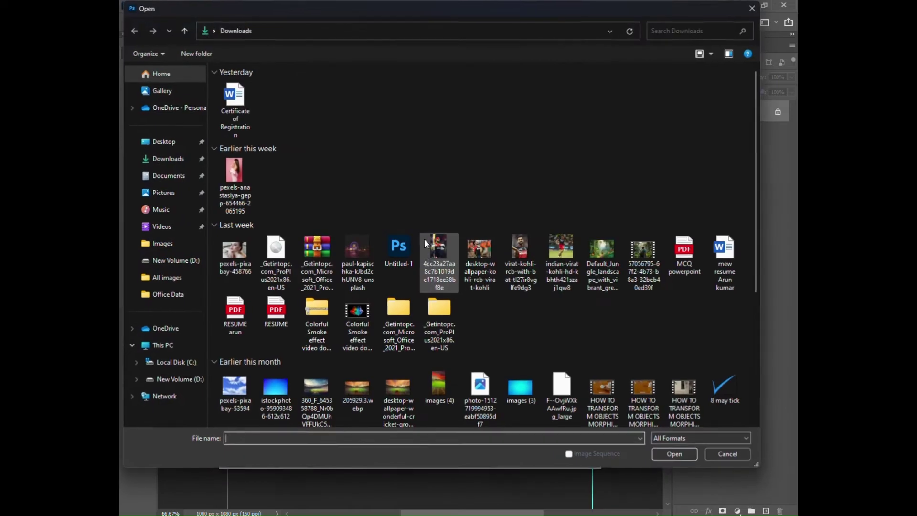
pyautogui.doubleClick(229, 173)
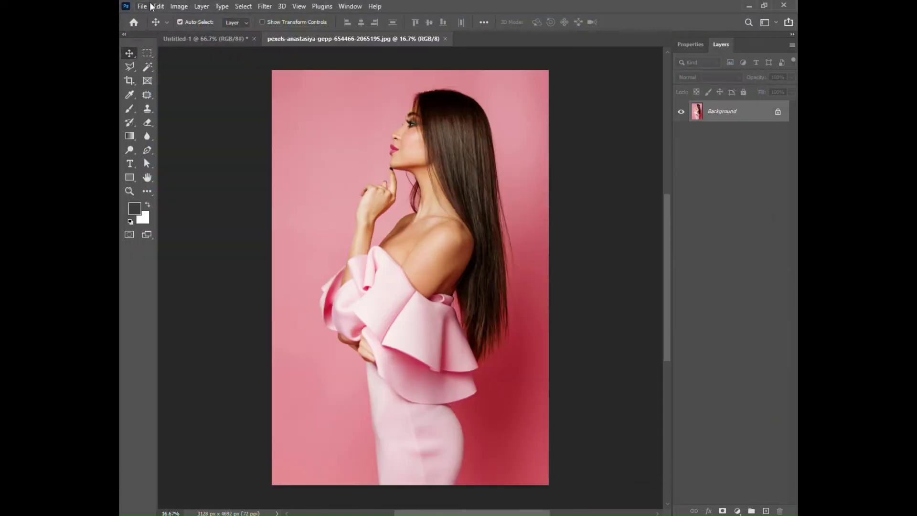
pyautogui.click(243, 6)
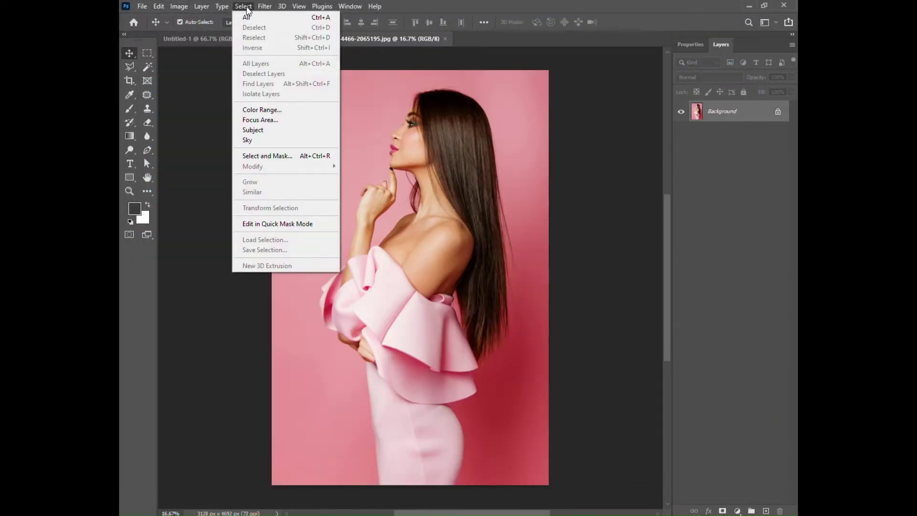
pyautogui.click(267, 130)
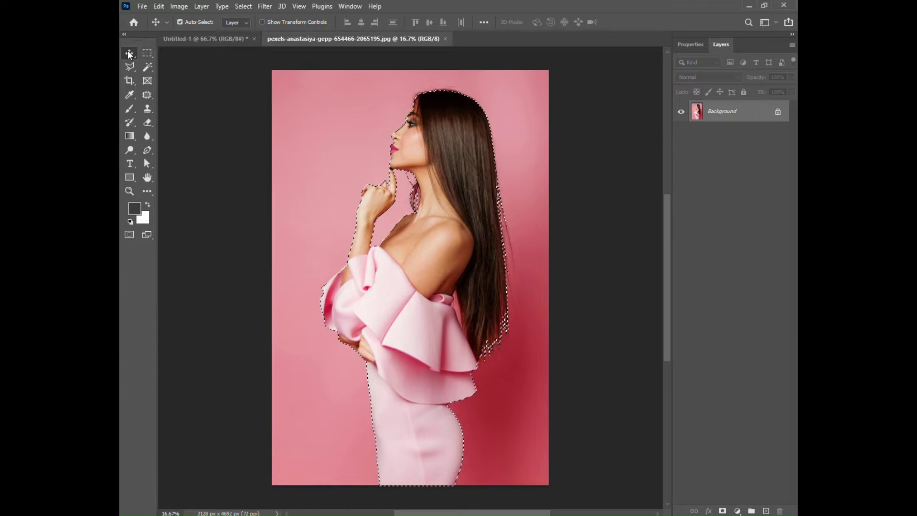
# Step: Drag the selected woman onto the square canvas as Layer 1 and begin transforming her
pyautogui.moveTo(467, 119)
pyautogui.mouseDown()
pyautogui.moveTo(316, 104)
pyautogui.moveTo(399, 201)
pyautogui.mouseUp()
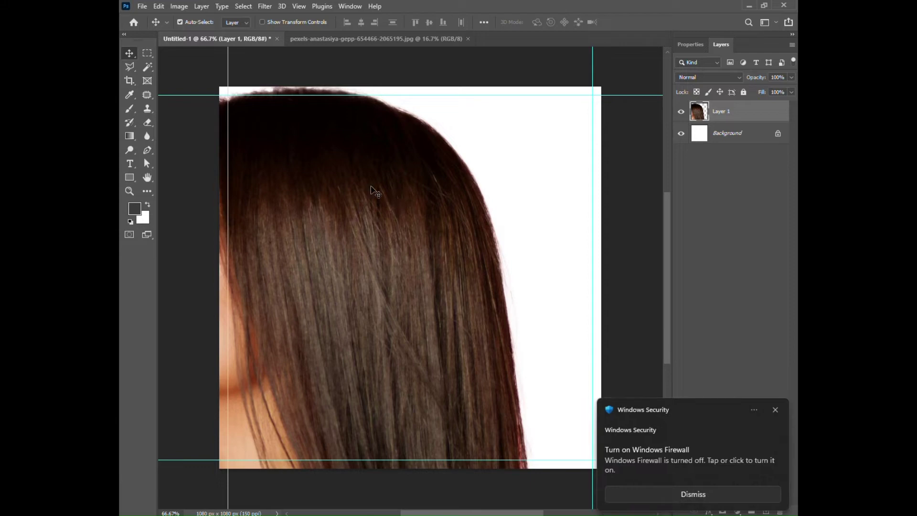
pyautogui.click(159, 6)
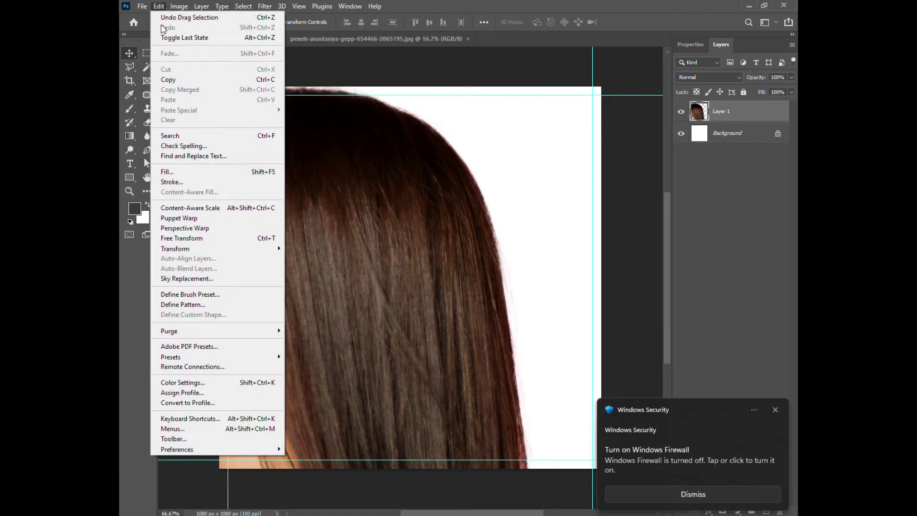
pyautogui.click(198, 242)
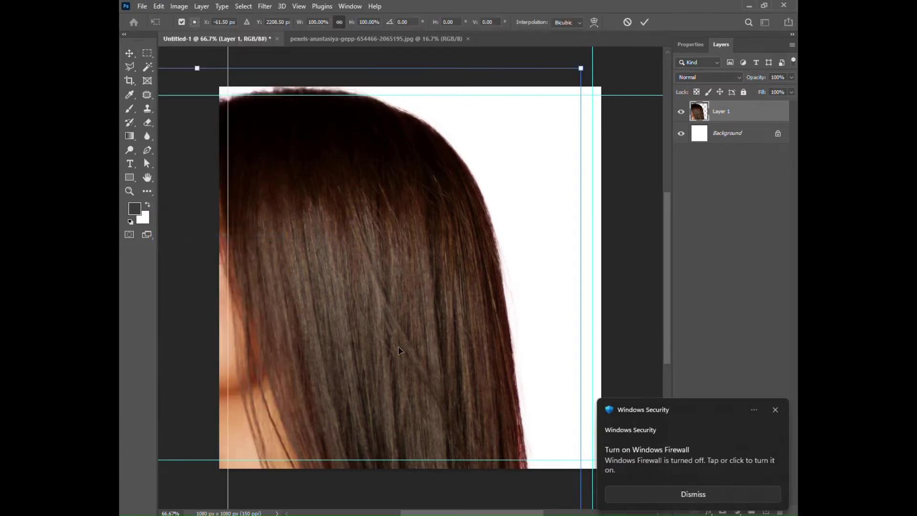
pyautogui.moveTo(397, 346); pyautogui.dragTo(454, 350)
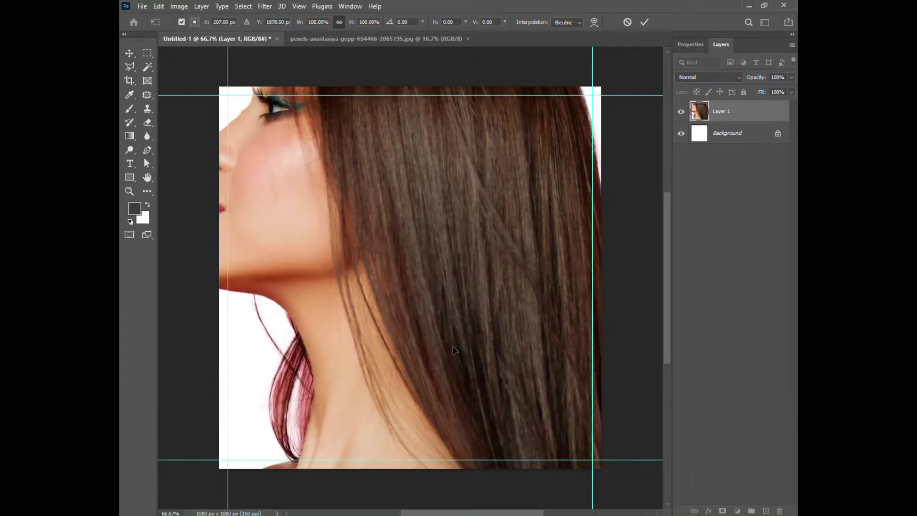
# Step: Zoom out to 25% and scale the woman layer down to 20%
pyautogui.click(299, 6)
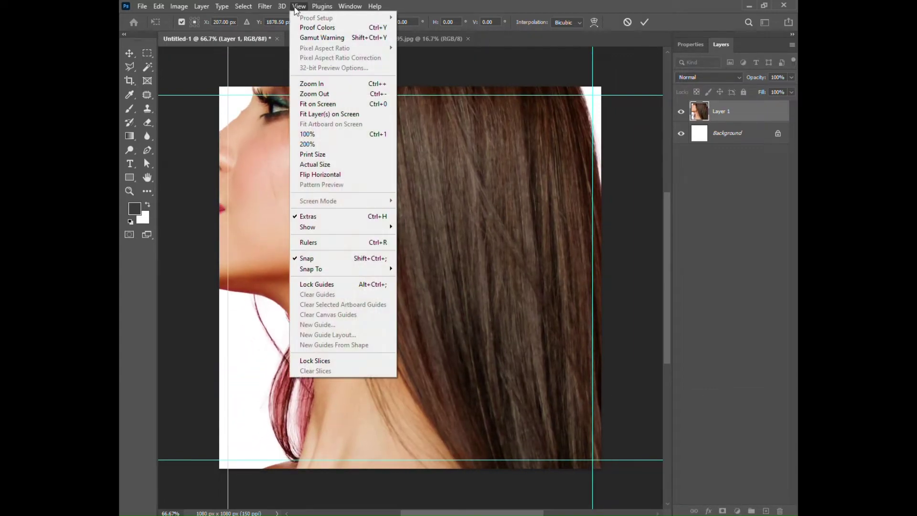
pyautogui.click(347, 94)
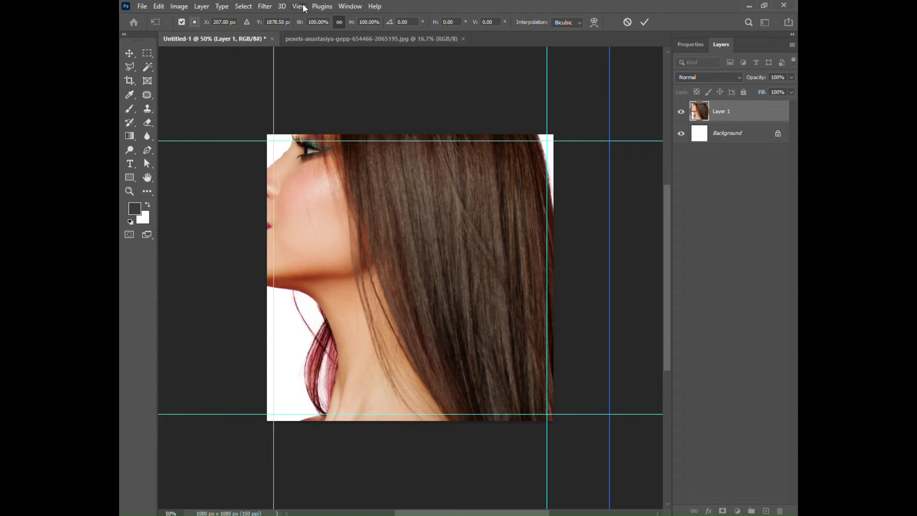
pyautogui.click(299, 6)
pyautogui.click(321, 95)
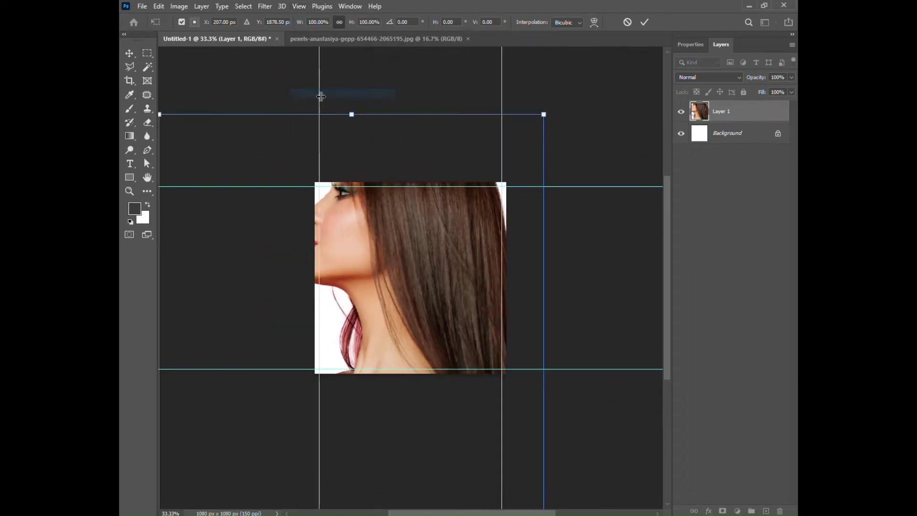
pyautogui.click(296, 7)
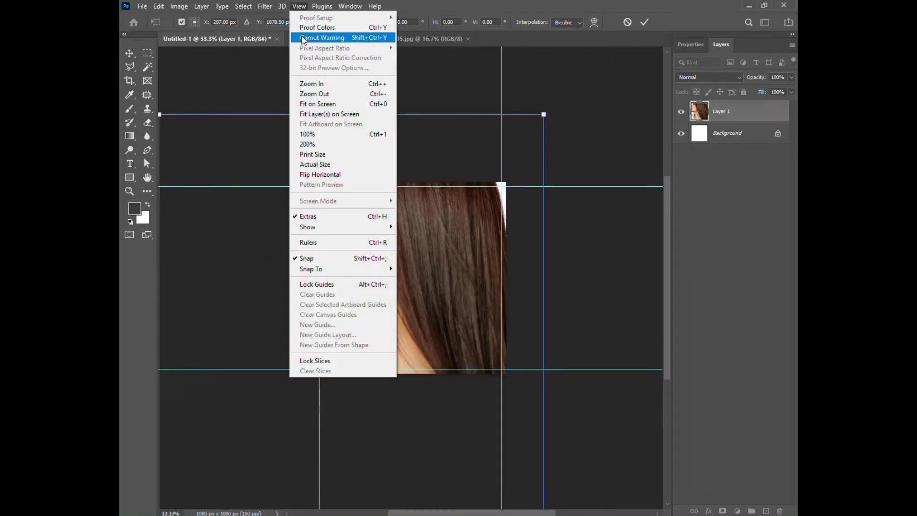
pyautogui.click(319, 96)
pyautogui.moveTo(403, 325); pyautogui.dragTo(428, 276)
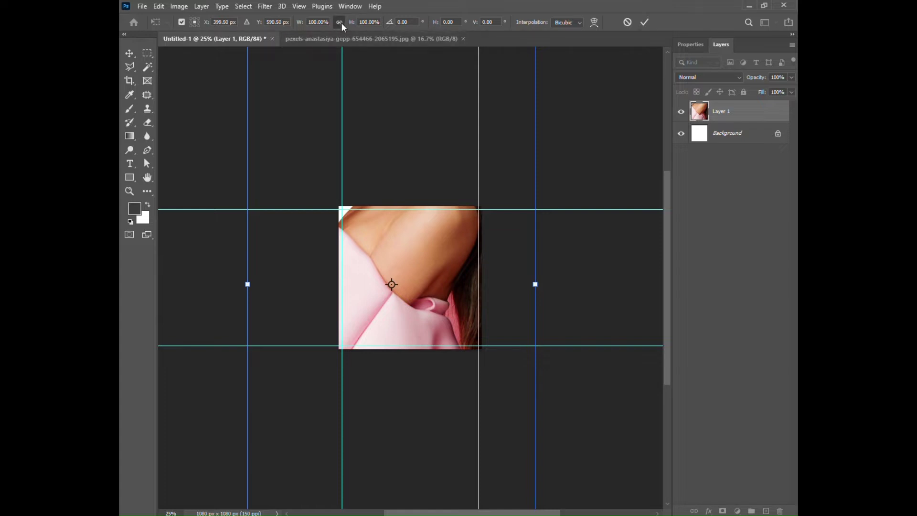
pyautogui.moveTo(352, 25); pyautogui.dragTo(309, 36)
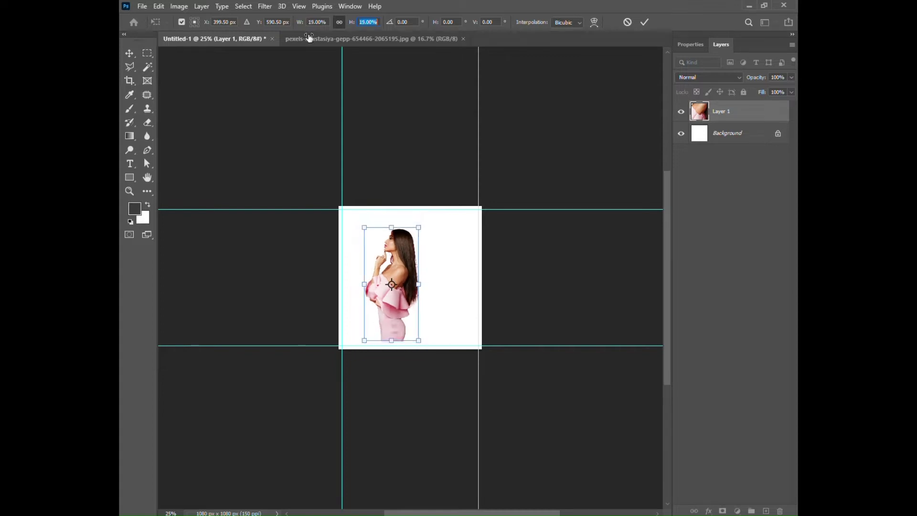
pyautogui.write('20')
# Step: Flip the woman horizontally, move her to the canvas's left edge, and commit
pyautogui.rightClick(400, 264)
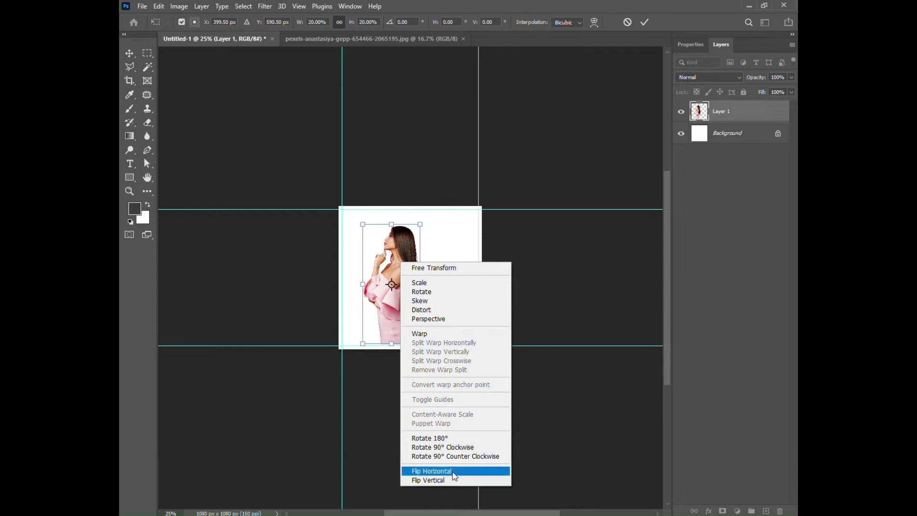
pyautogui.click(454, 472)
pyautogui.moveTo(391, 306); pyautogui.dragTo(369, 321)
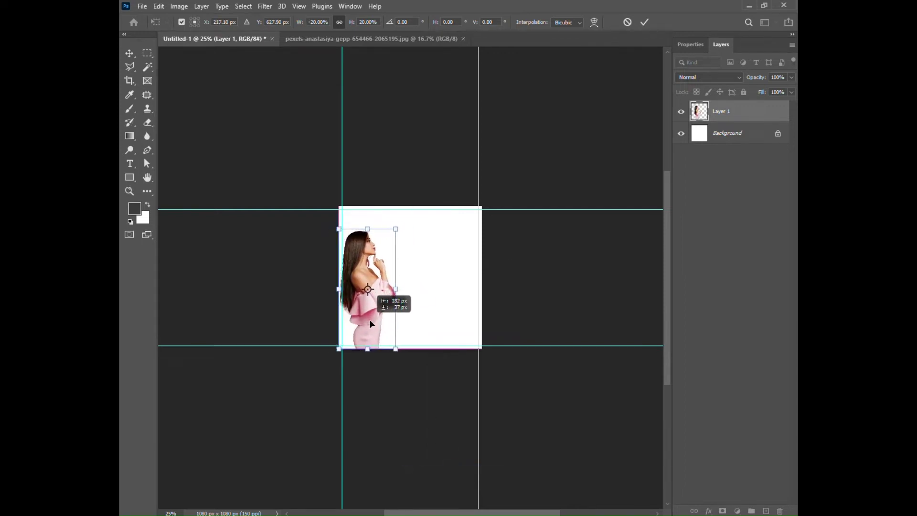
pyautogui.click(645, 22)
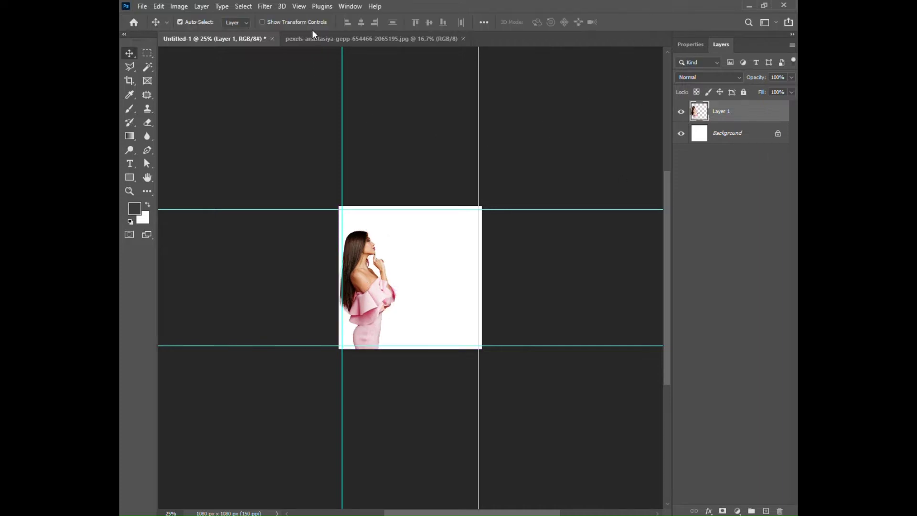
# Step: Fit the canvas on screen and choose the Ellipse tool in Shape mode
pyautogui.click(299, 5)
pyautogui.click(326, 107)
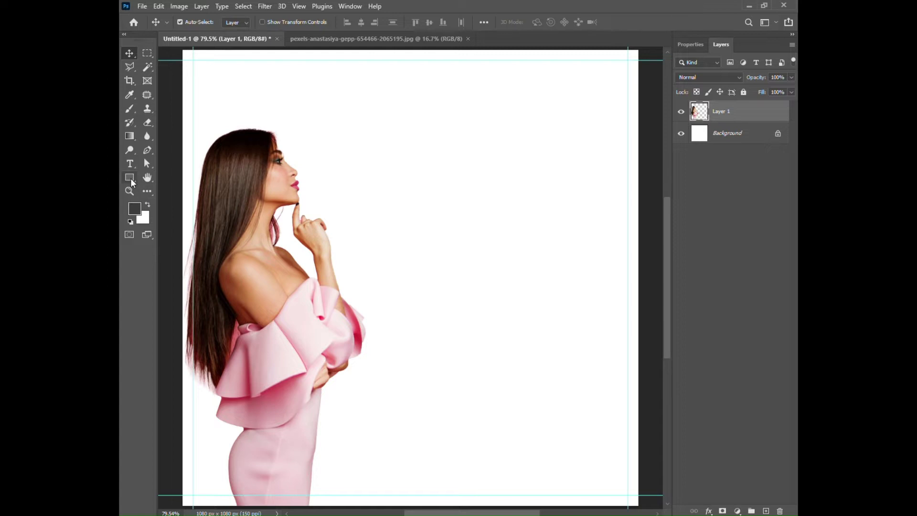
pyautogui.click(130, 179)
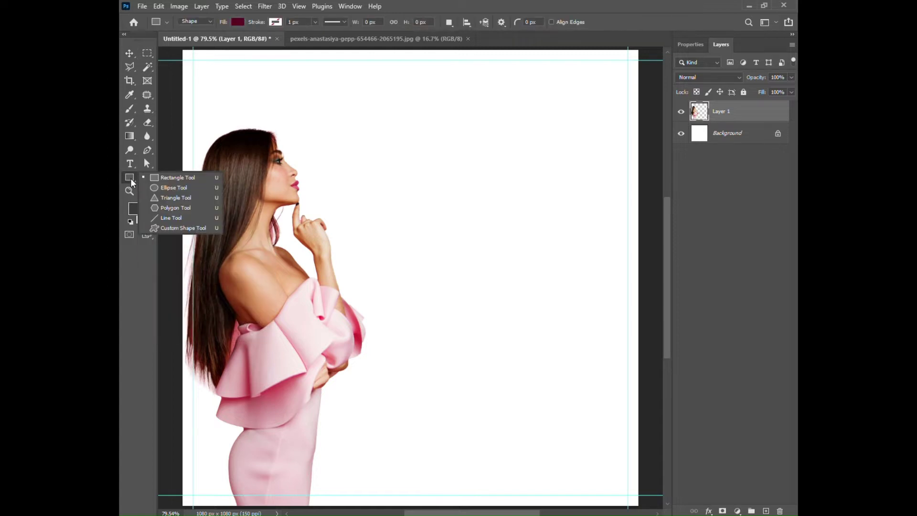
pyautogui.click(173, 189)
pyautogui.click(201, 21)
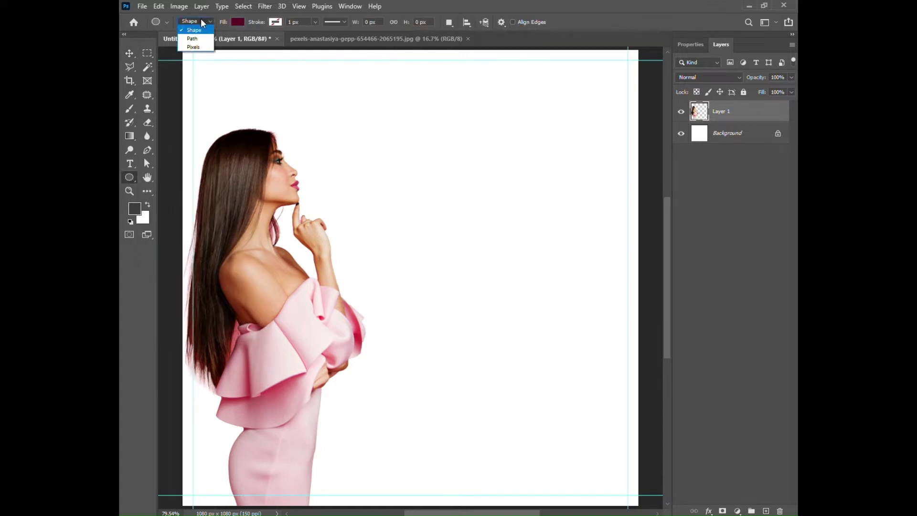
# Step: Set the shape fill colour to bright pink #eb064c
pyautogui.click(238, 22)
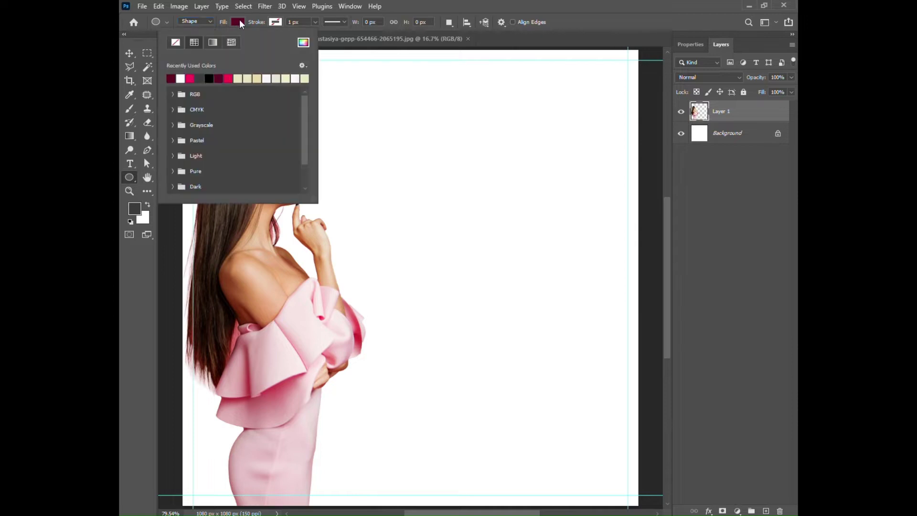
pyautogui.click(303, 42)
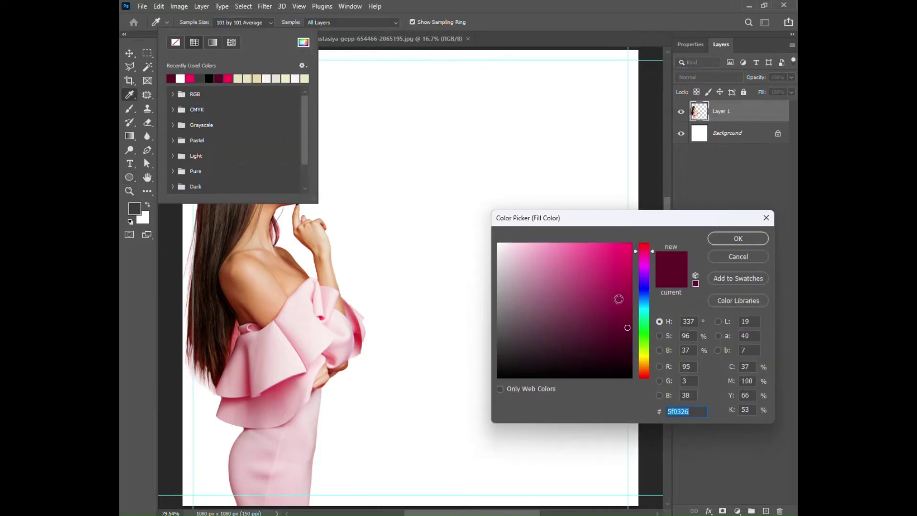
pyautogui.click(628, 253)
pyautogui.moveTo(652, 254); pyautogui.dragTo(651, 252)
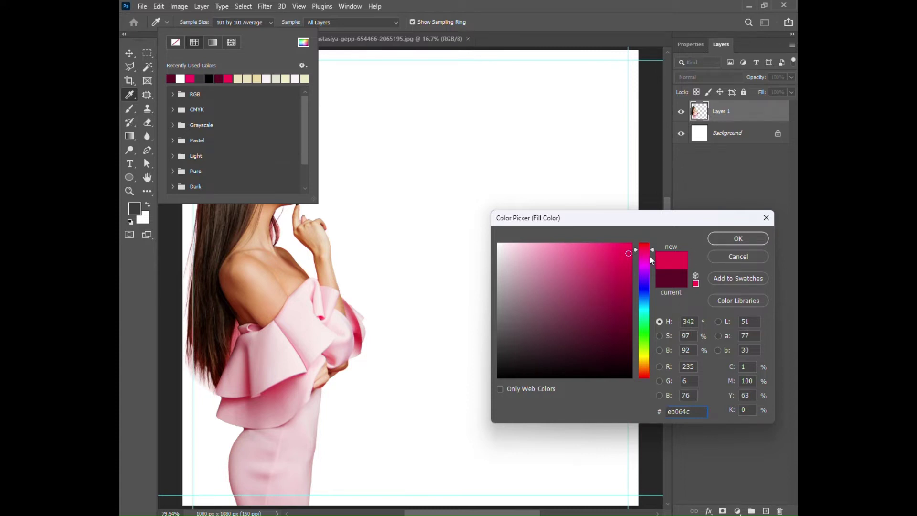
pyautogui.click(731, 237)
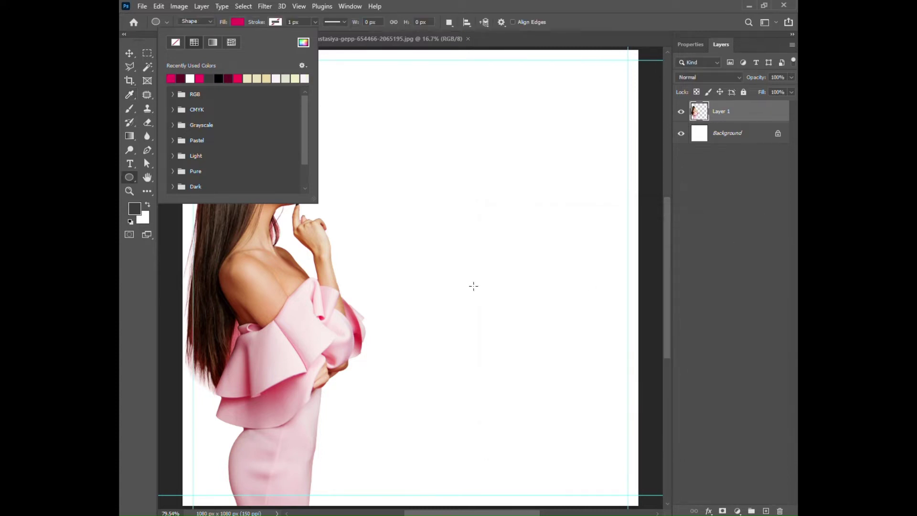
pyautogui.click(238, 22)
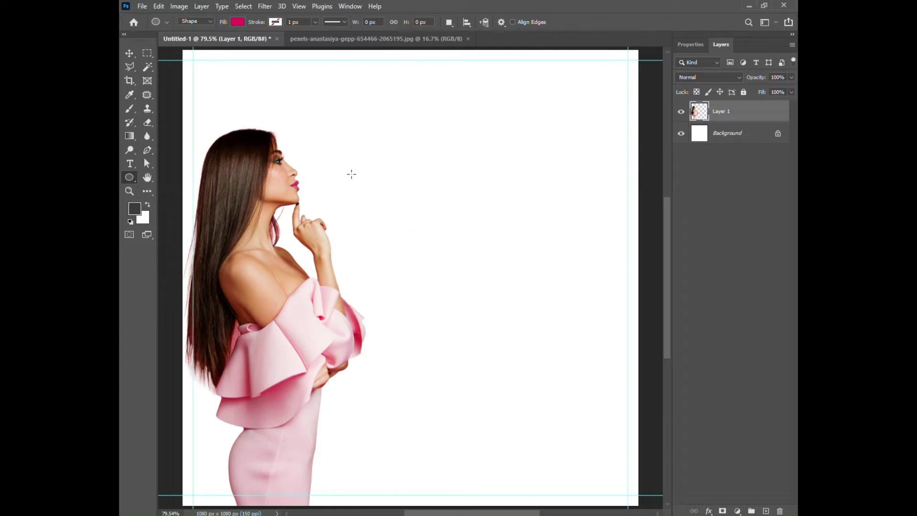
# Step: Draw a 585 × 585 px pink circle to the right of the model
pyautogui.moveTo(326, 128); pyautogui.dragTo(490, 293)
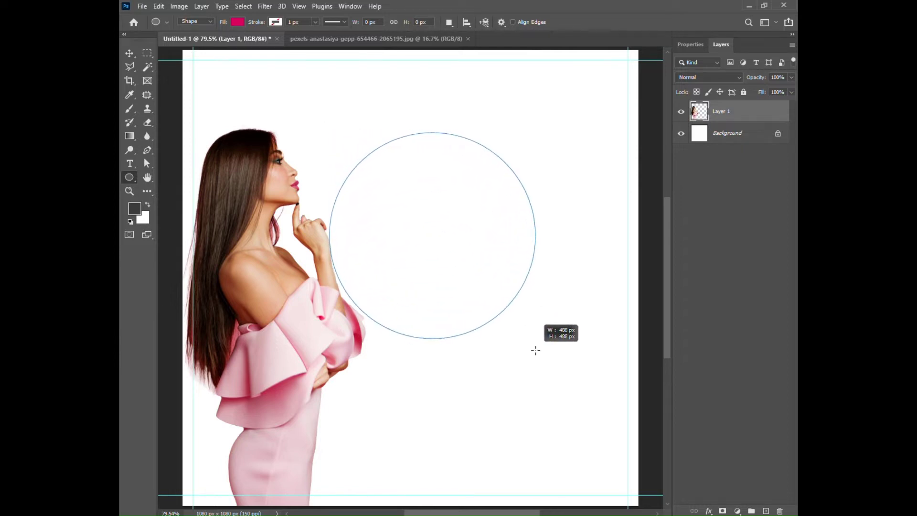
pyautogui.moveTo(490, 293); pyautogui.dragTo(576, 401)
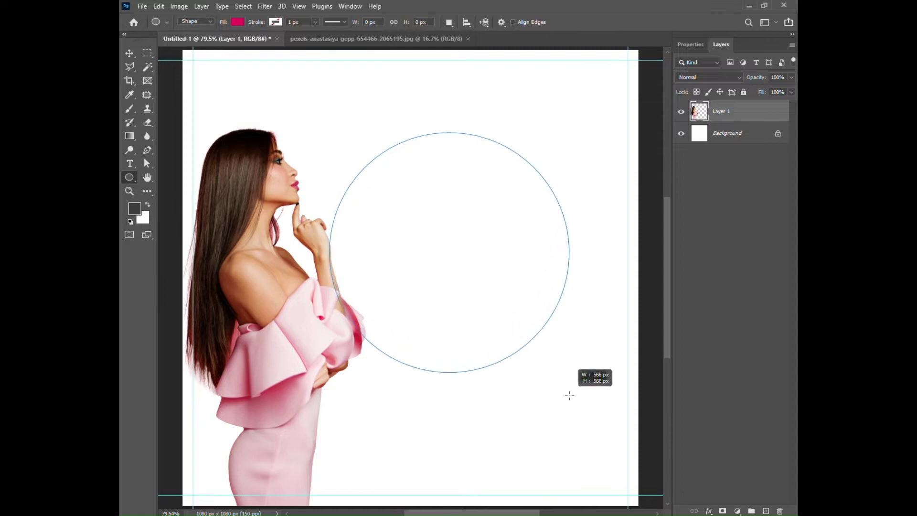
pyautogui.click(721, 44)
# Step: Duplicate the Ellipse 1 layer and make the copy's fill white
pyautogui.rightClick(722, 112)
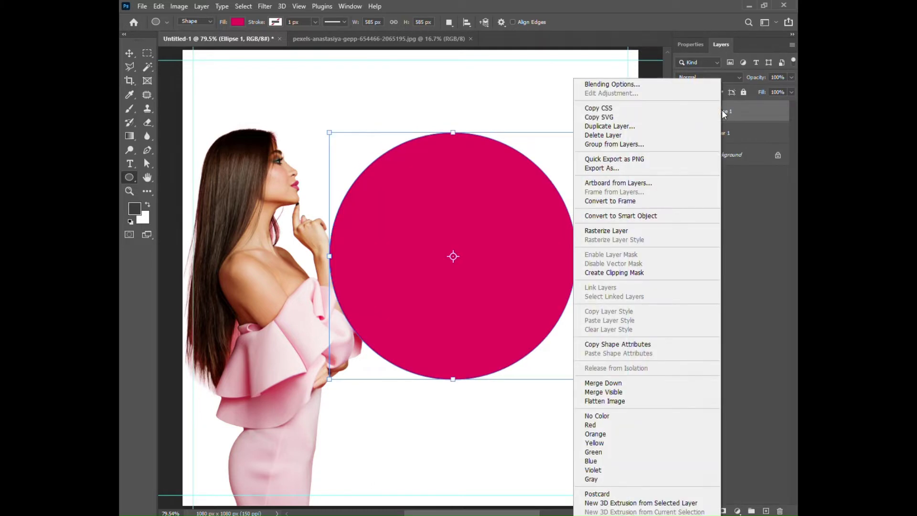
pyautogui.click(639, 126)
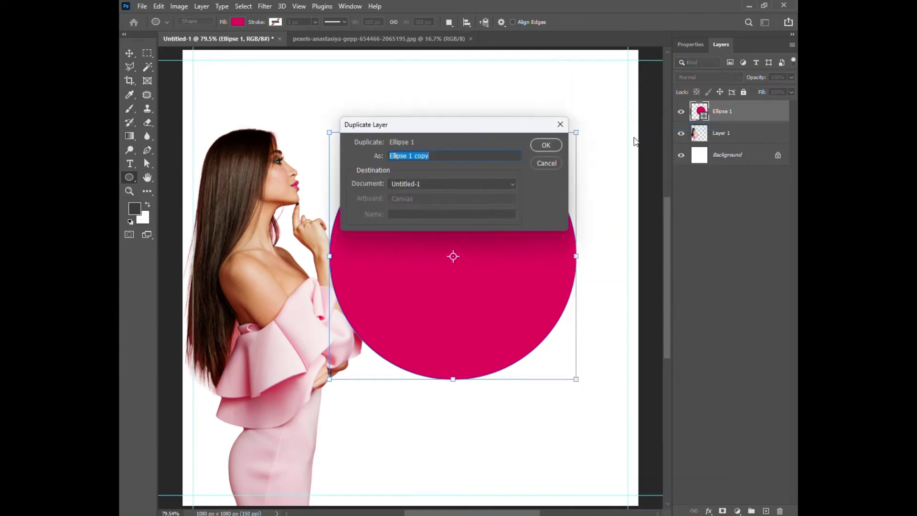
pyautogui.click(542, 145)
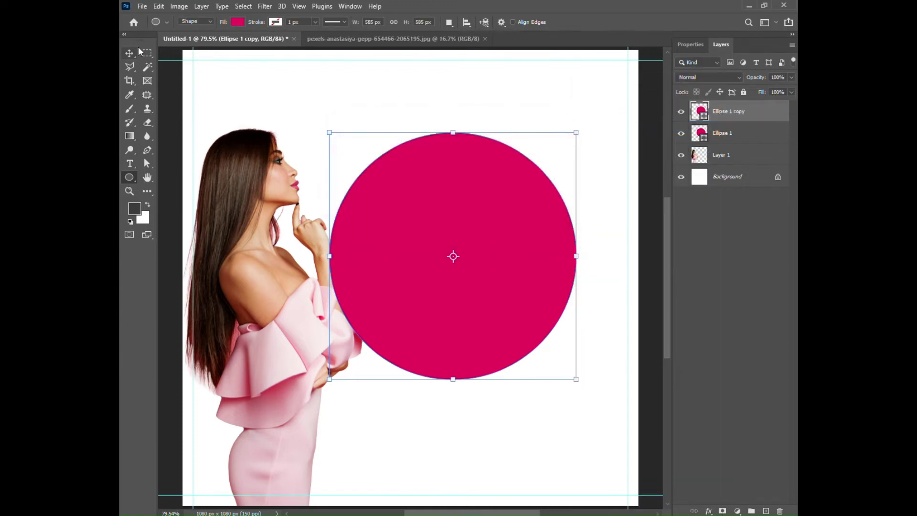
pyautogui.click(238, 22)
pyautogui.click(171, 79)
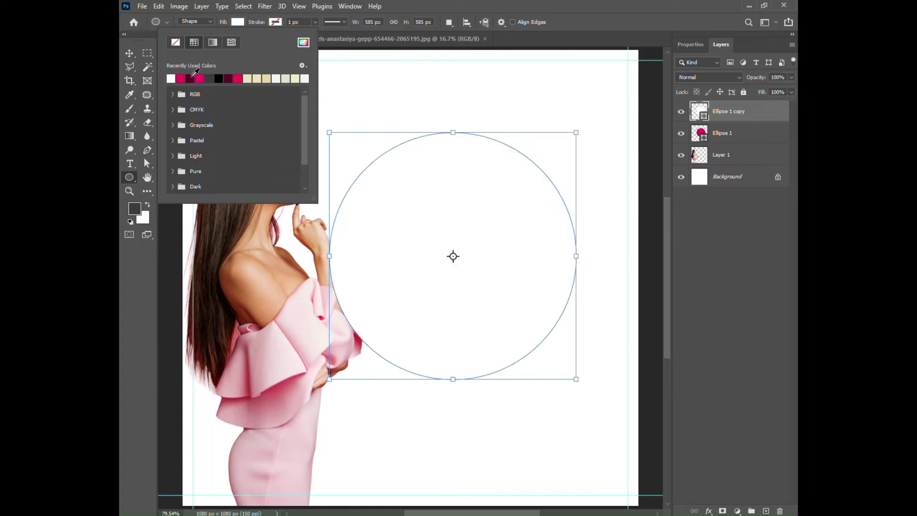
# Step: Scale the white copy down over the pink circle to leave a thick ring
pyautogui.click(159, 6)
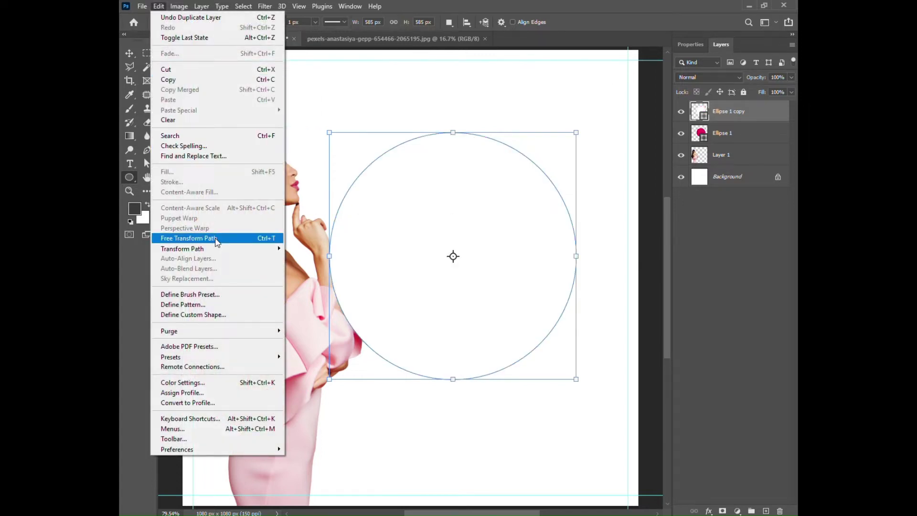
pyautogui.click(216, 239)
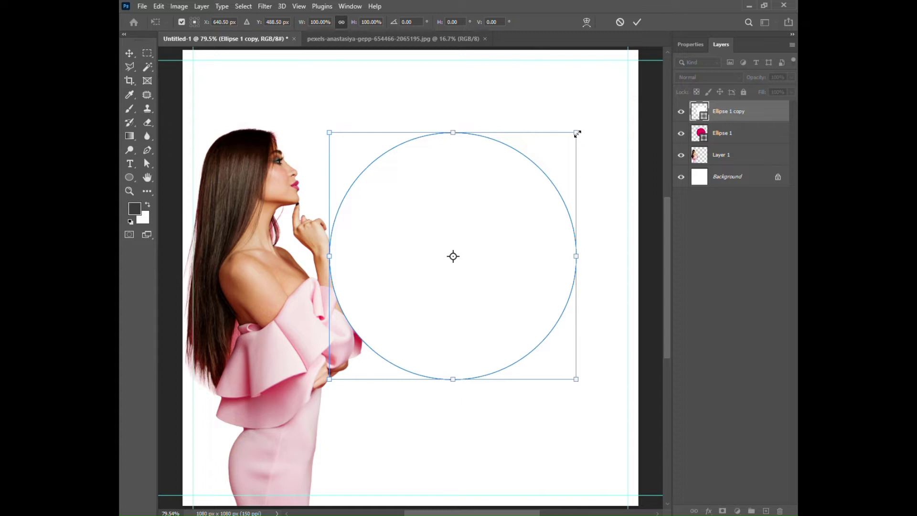
pyautogui.moveTo(576, 134)
pyautogui.mouseDown()
pyautogui.moveTo(504, 203)
pyautogui.moveTo(549, 160)
pyautogui.mouseUp()
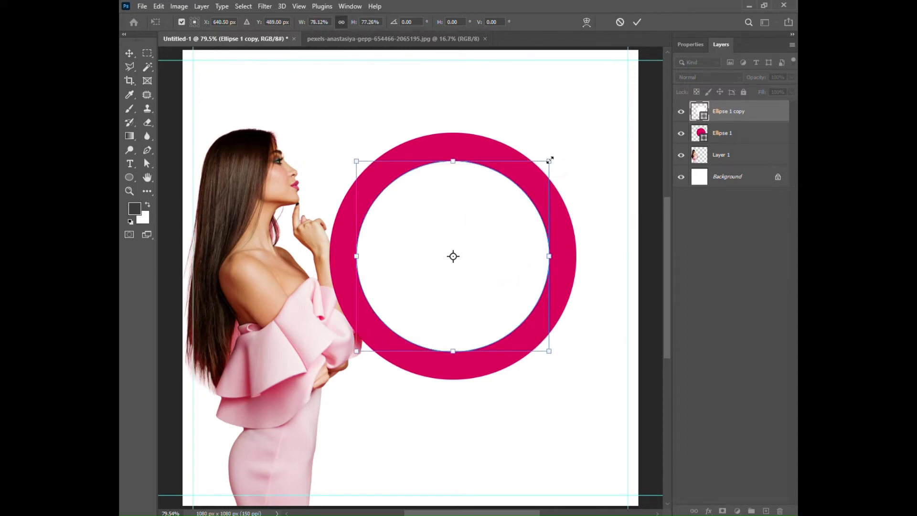
pyautogui.click(637, 22)
# Step: Move both ellipse layers up-left and place them below Layer 1, behind the model
pyautogui.click(737, 205)
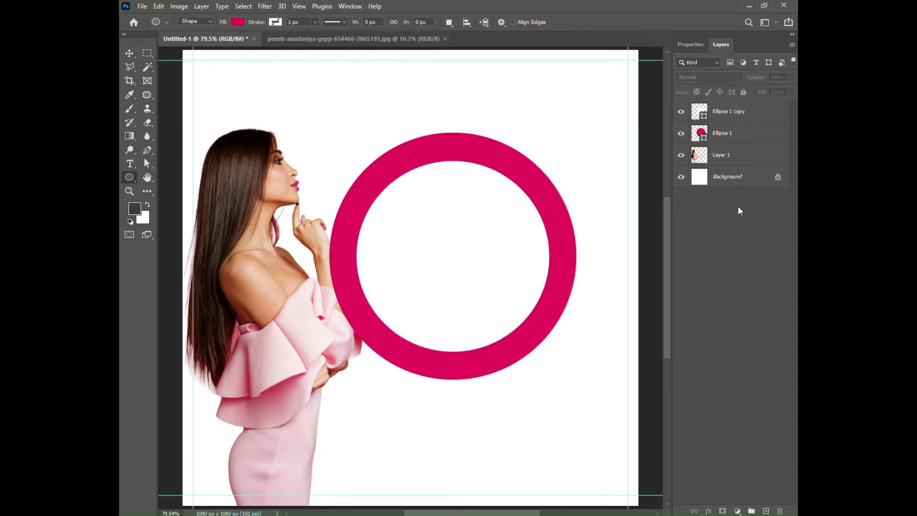
pyautogui.click(731, 112)
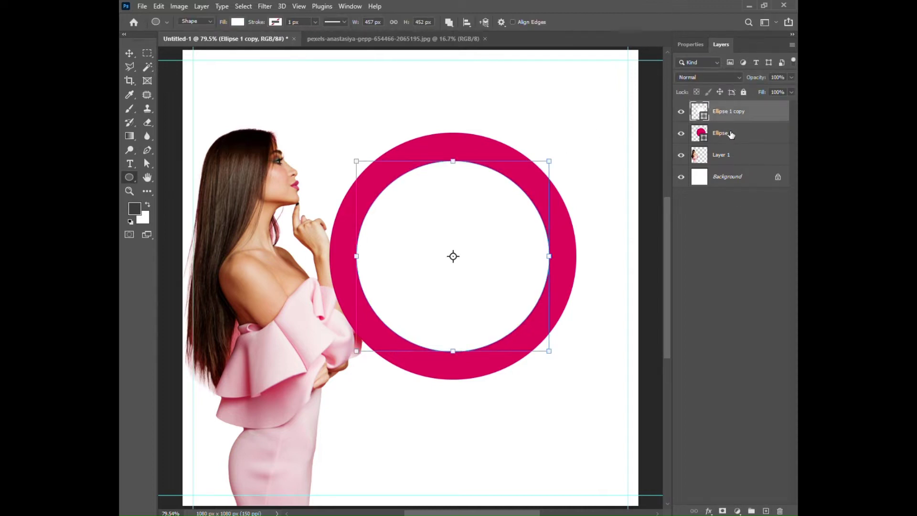
pyautogui.keyDown('shift'); pyautogui.click(728, 133); pyautogui.keyUp('shift')
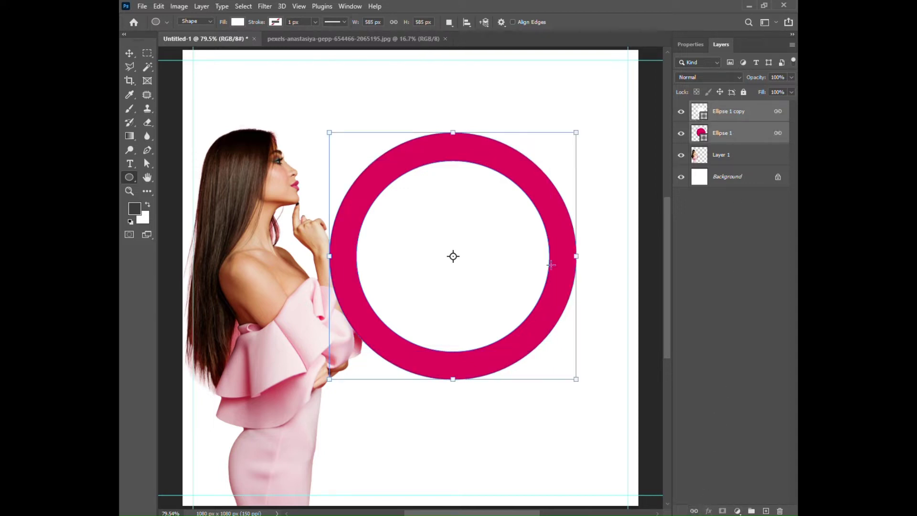
pyautogui.click(128, 54)
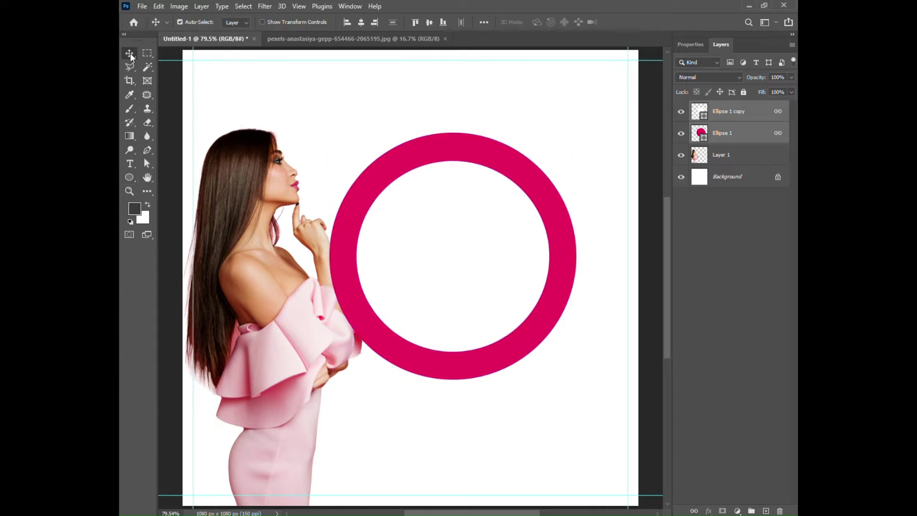
pyautogui.moveTo(566, 223); pyautogui.dragTo(398, 191)
pyautogui.moveTo(737, 117); pyautogui.dragTo(736, 162)
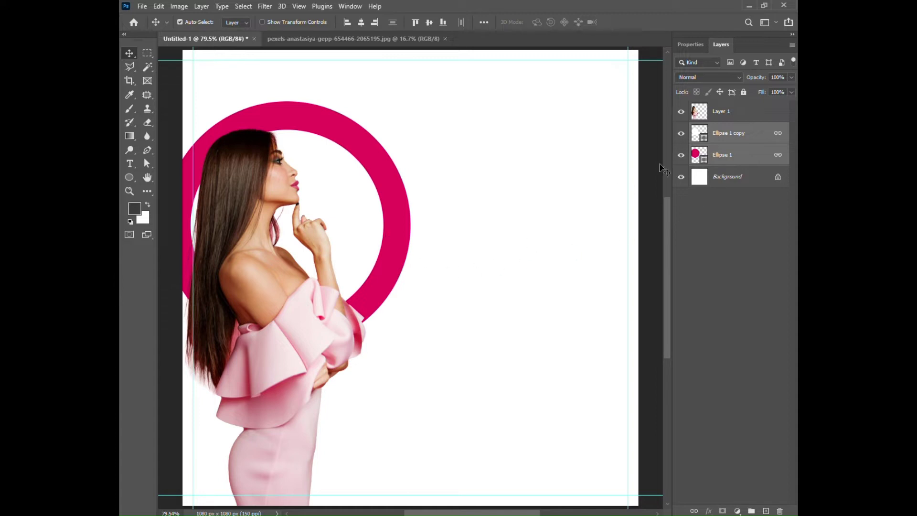
pyautogui.click(729, 225)
# Step: Enlarge the white inner circle to about 119.67% and shift it left, thinning the ring's left side
pyautogui.click(729, 140)
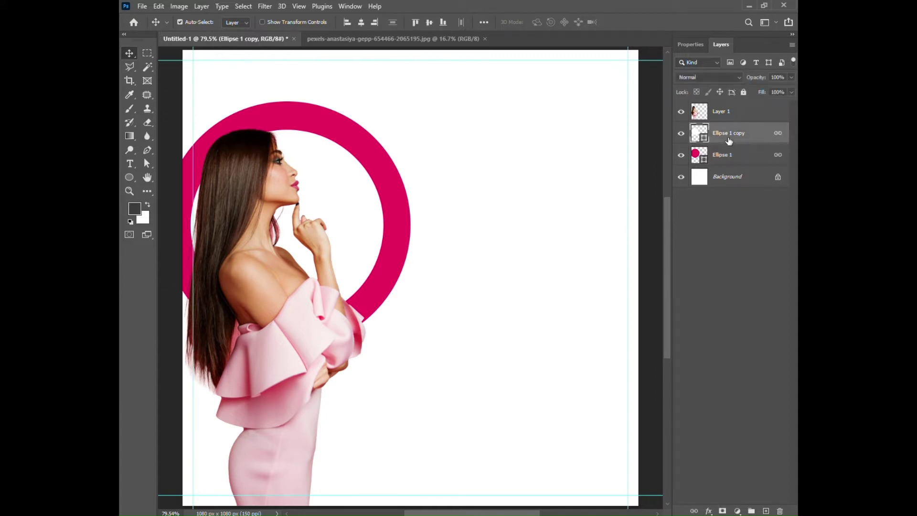
pyautogui.click(268, 24)
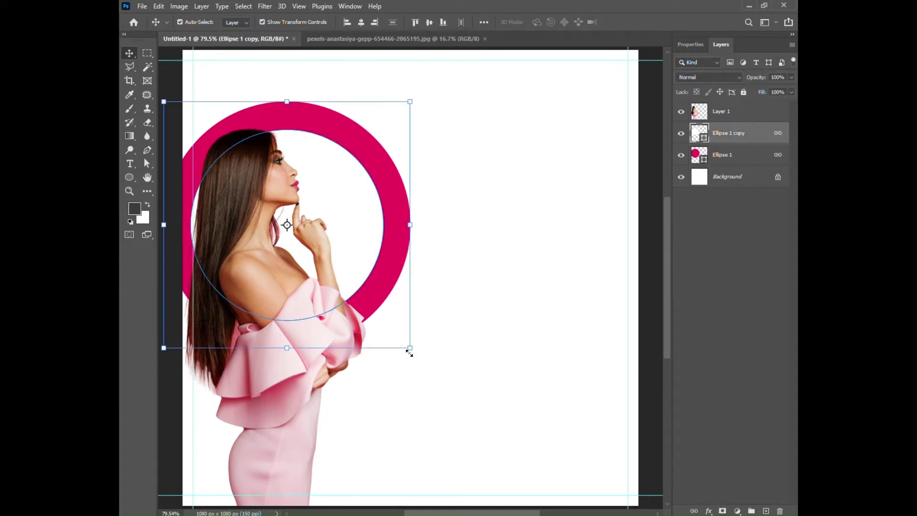
pyautogui.moveTo(410, 349); pyautogui.dragTo(458, 396)
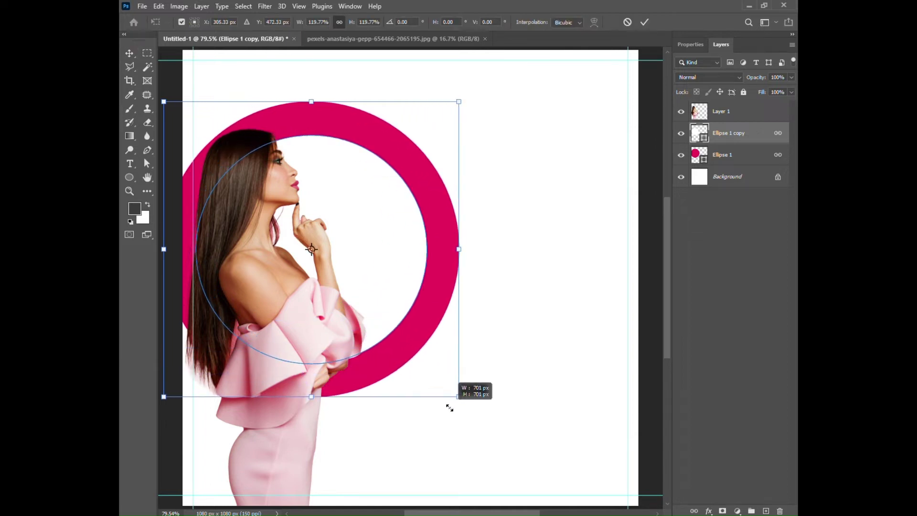
pyautogui.moveTo(418, 360)
pyautogui.mouseDown()
pyautogui.moveTo(375, 358)
pyautogui.moveTo(391, 362)
pyautogui.mouseUp()
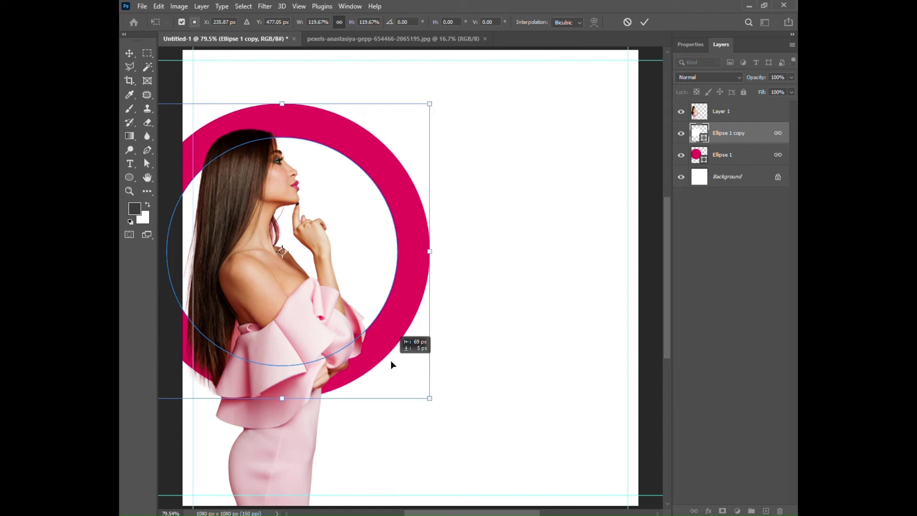
pyautogui.moveTo(391, 364)
pyautogui.mouseDown()
pyautogui.moveTo(399, 366)
pyautogui.moveTo(383, 356)
pyautogui.mouseUp()
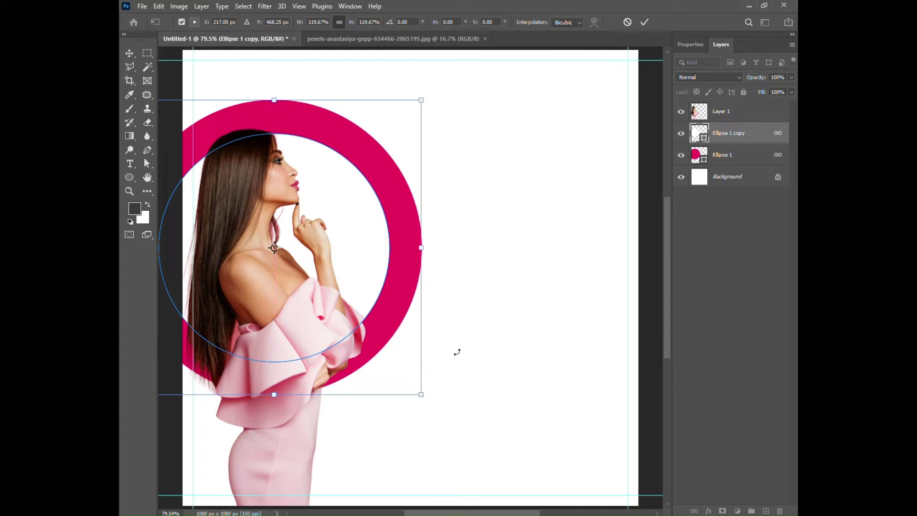
pyautogui.click(645, 23)
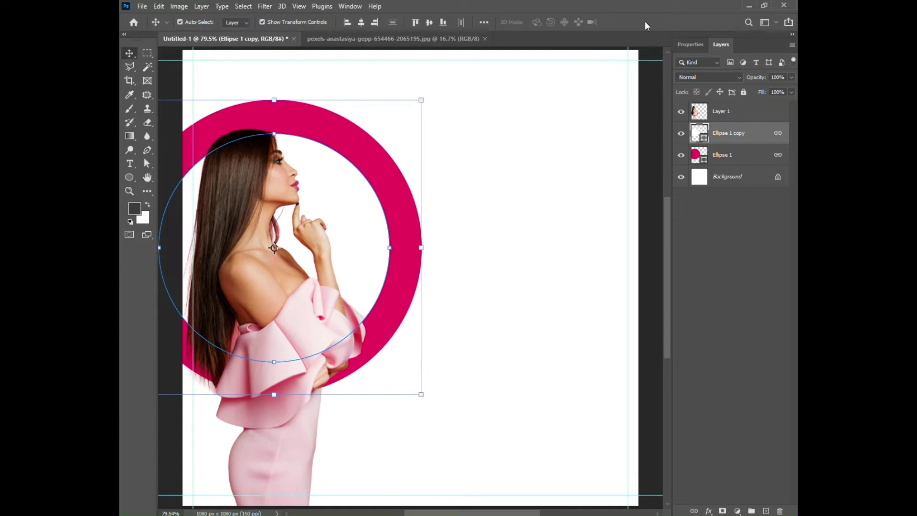
pyautogui.click(537, 218)
# Step: Enlarge the model layer to about 112.74% and turn off Show Transform Controls
pyautogui.click(750, 117)
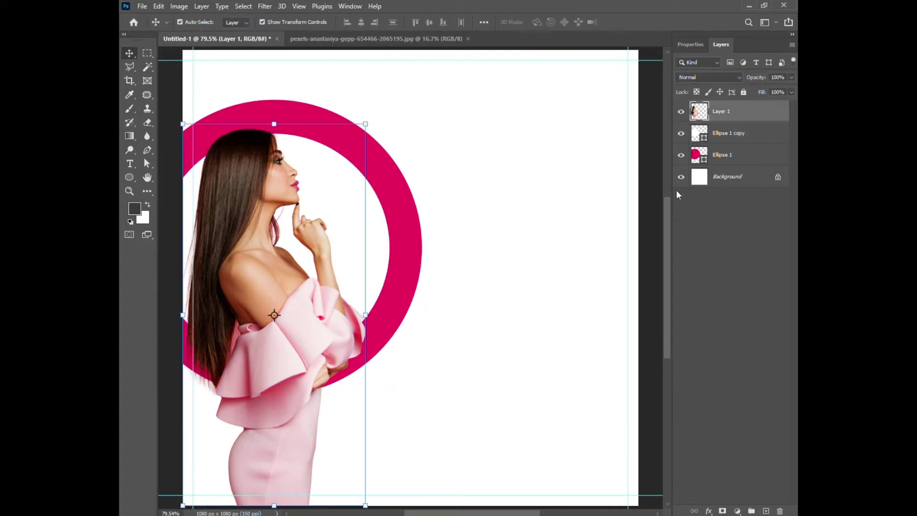
pyautogui.moveTo(367, 122); pyautogui.dragTo(416, 86)
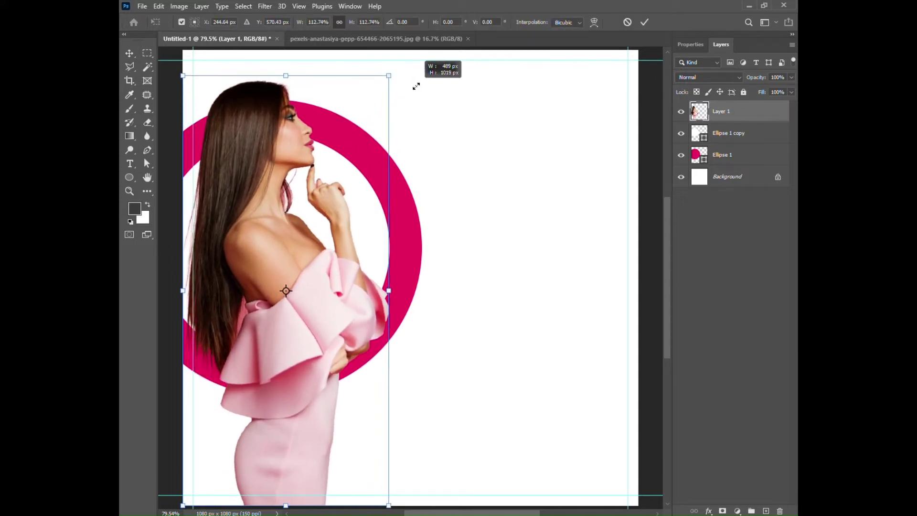
pyautogui.click(643, 22)
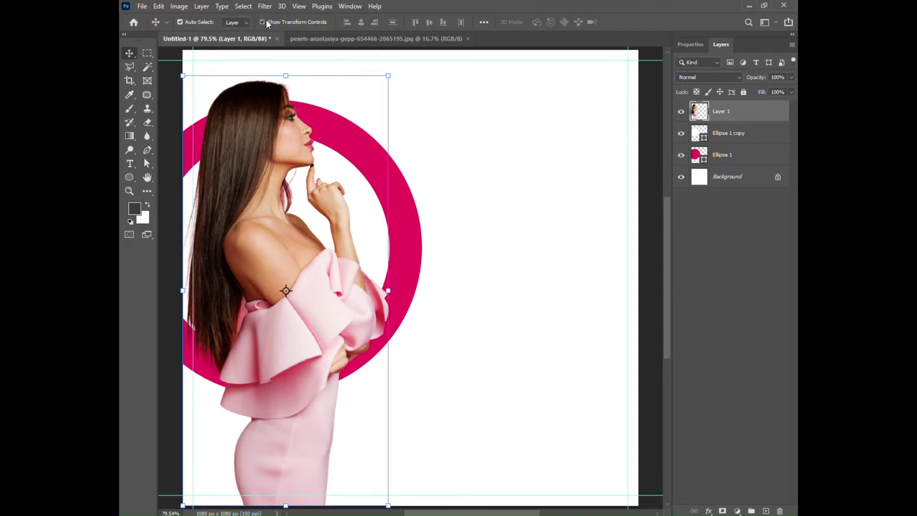
pyautogui.click(264, 21)
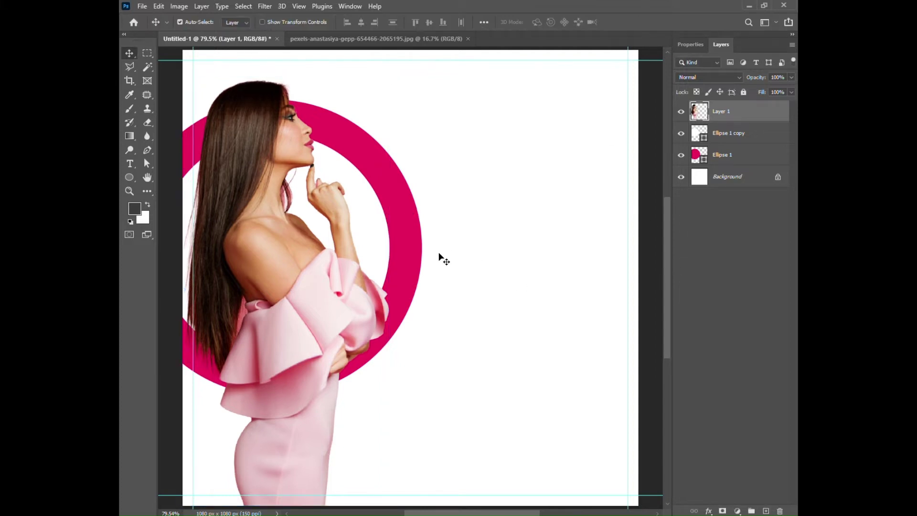
# Step: Open the gray abstract wireframe background from D:\All images\Adobe Photoshop\Png Images
pyautogui.click(142, 7)
pyautogui.click(153, 28)
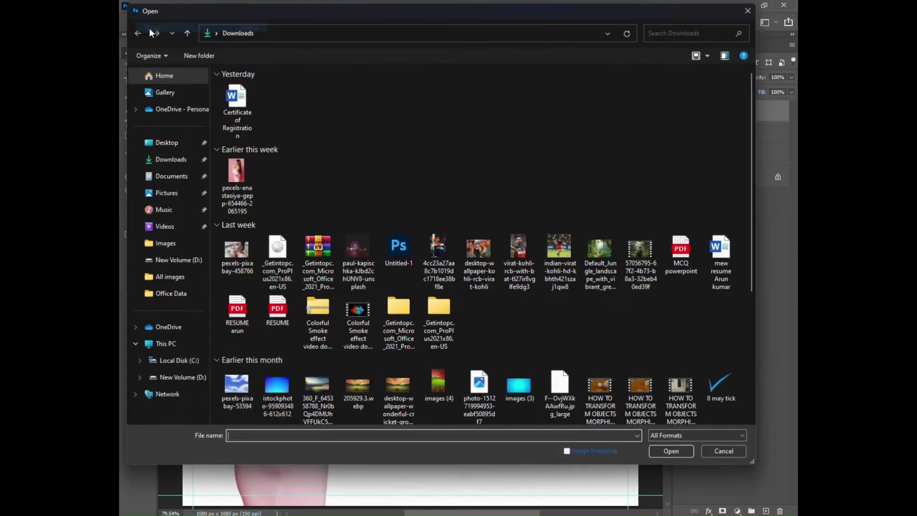
pyautogui.click(164, 262)
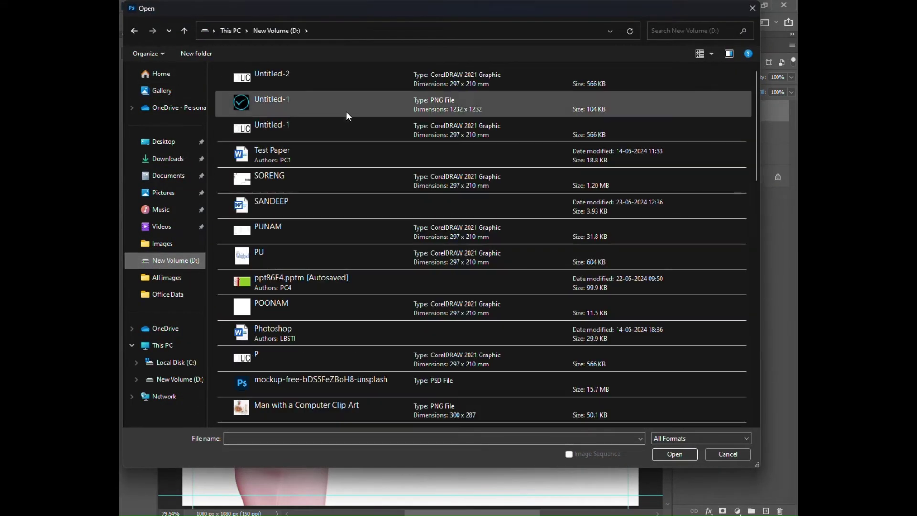
pyautogui.scroll(-10, 236, 265)
pyautogui.scroll(-5, 244, 282)
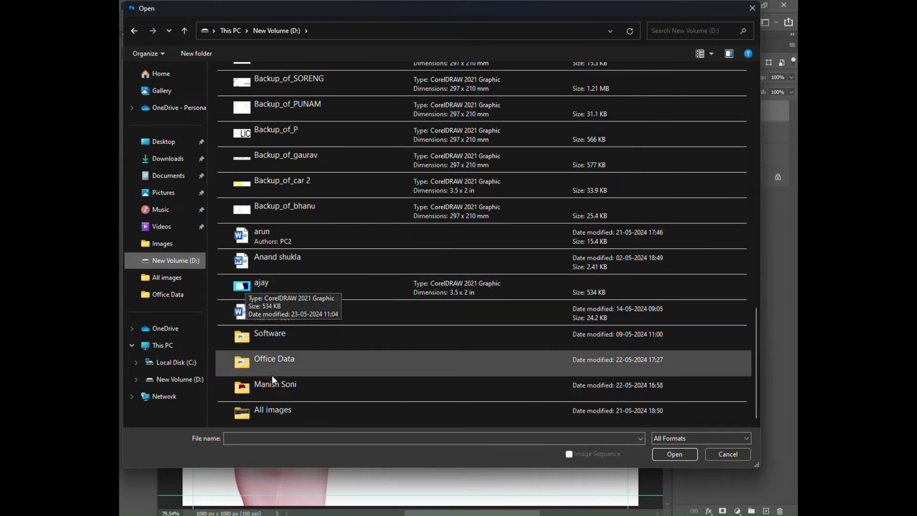
pyautogui.doubleClick(268, 409)
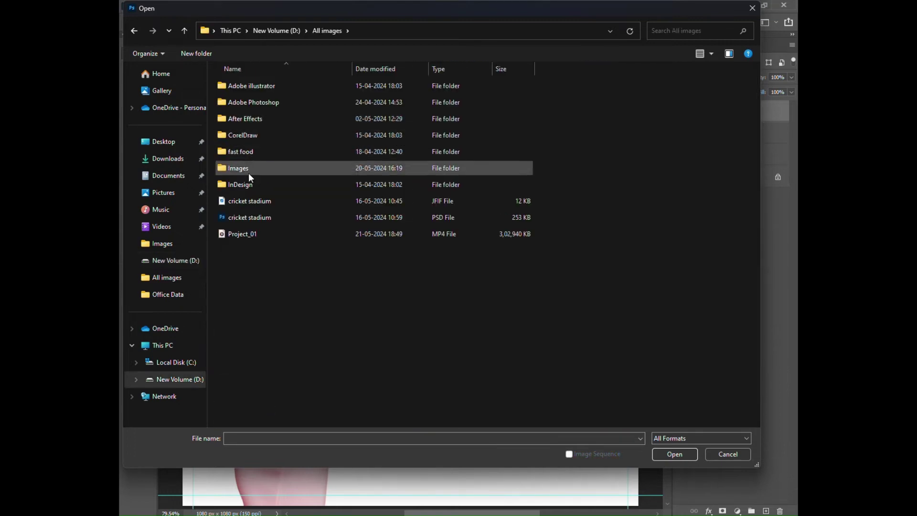
pyautogui.doubleClick(262, 101)
pyautogui.doubleClick(250, 102)
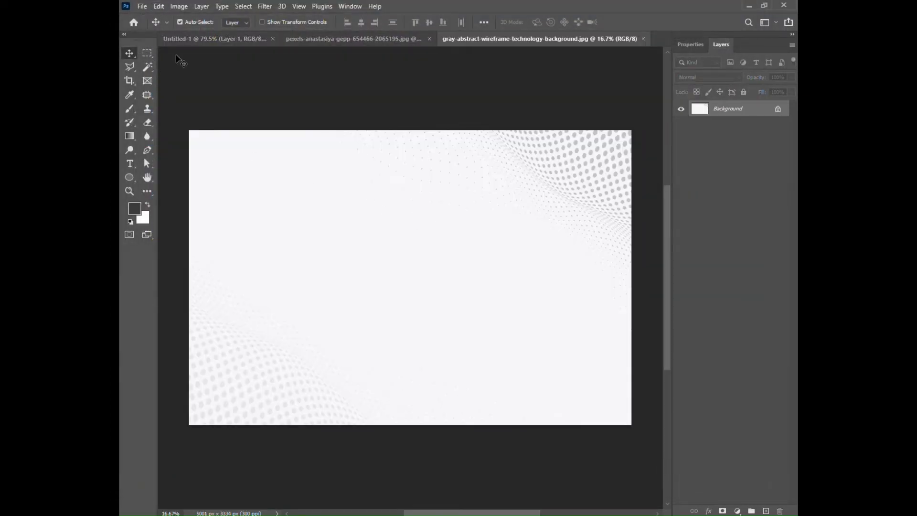
# Step: Select the wireframe image's white background with the Magic Wand after Select Subject fails
pyautogui.click(243, 9)
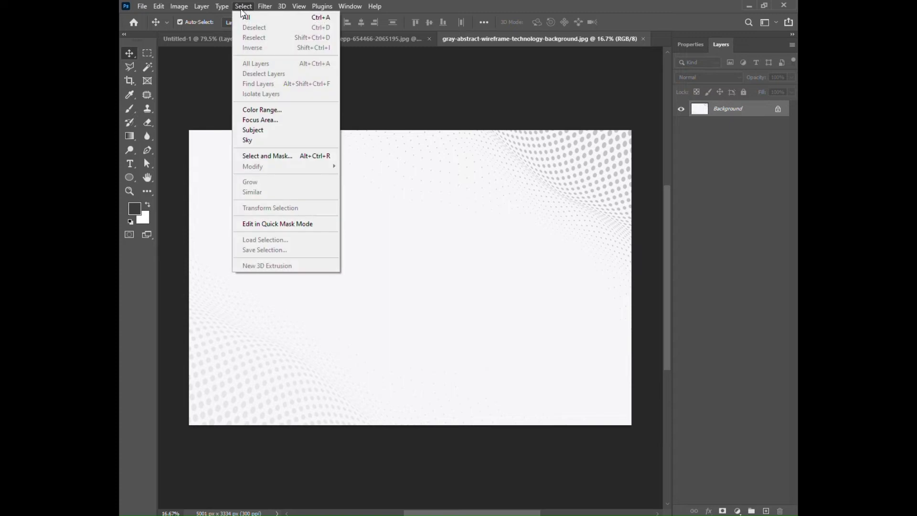
pyautogui.click(258, 129)
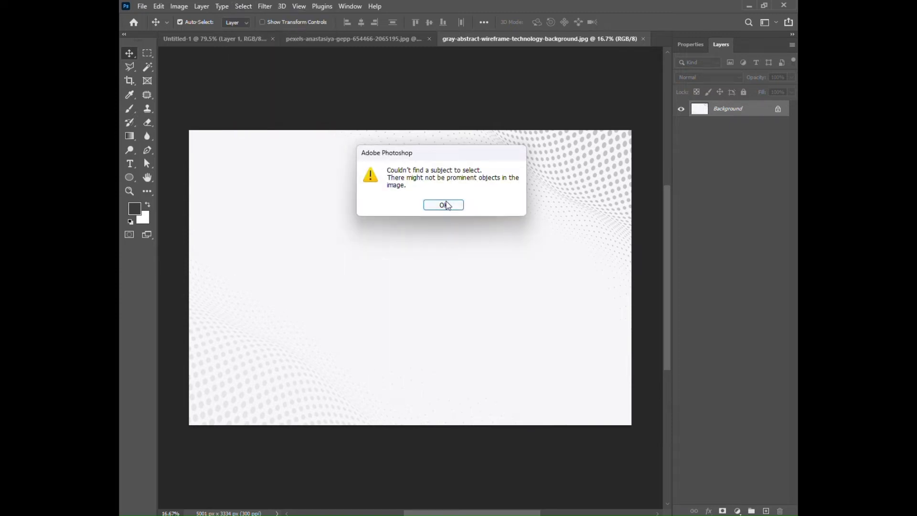
pyautogui.click(444, 205)
pyautogui.click(147, 67)
pyautogui.click(346, 229)
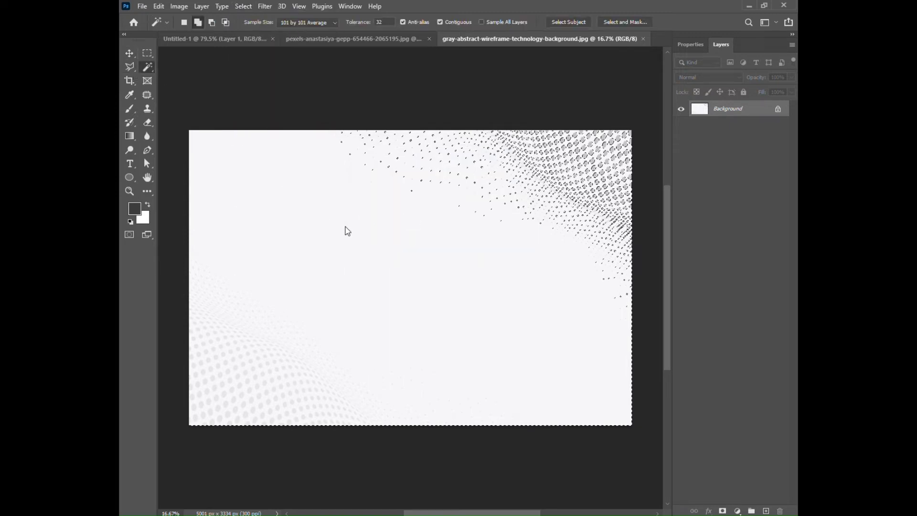
# Step: Invert the selection and drag the grey dots onto the poster as Layer 2
pyautogui.click(243, 6)
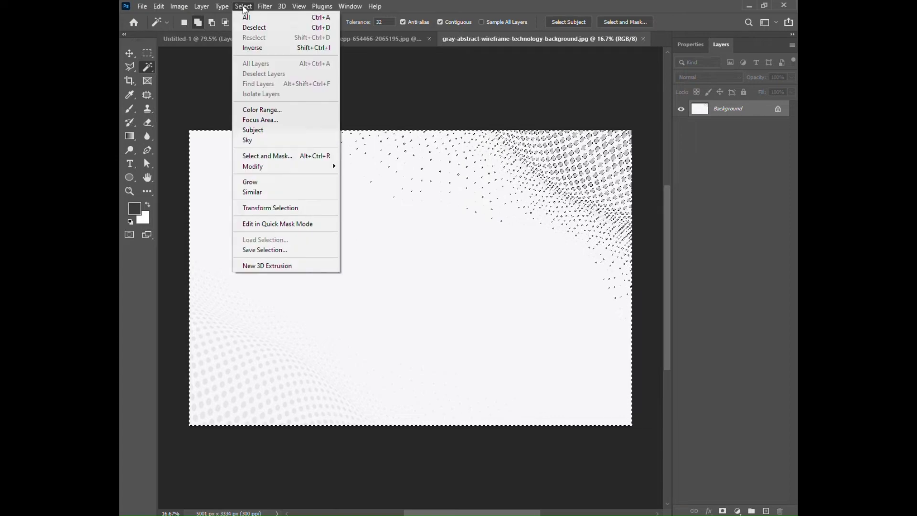
pyautogui.click(260, 48)
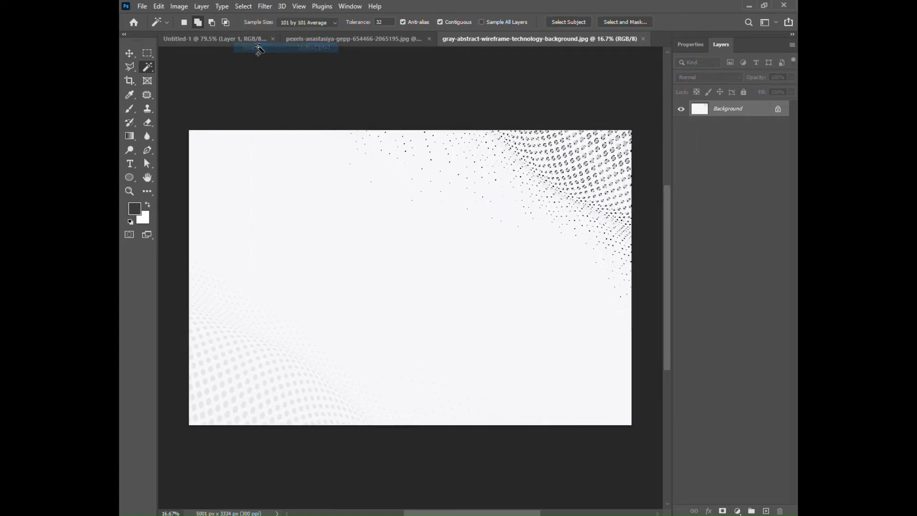
pyautogui.click(130, 53)
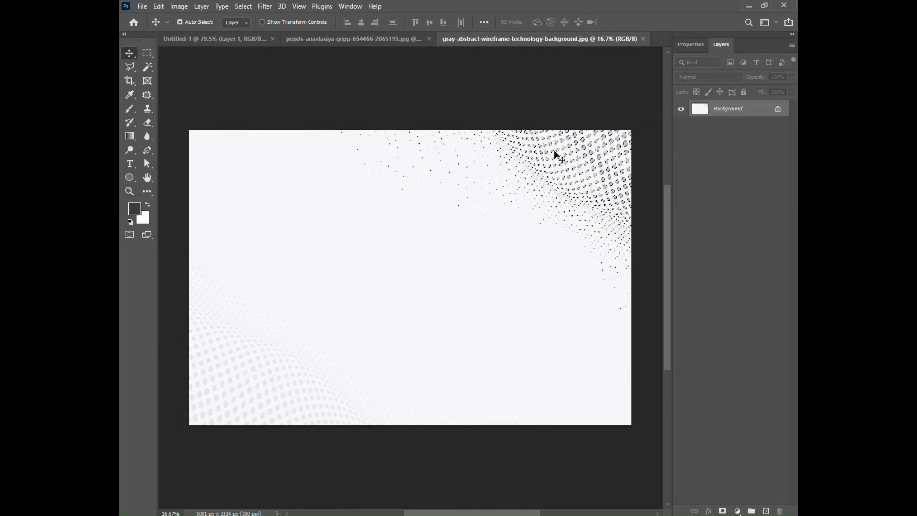
pyautogui.moveTo(549, 150)
pyautogui.mouseDown()
pyautogui.moveTo(278, 119)
pyautogui.moveTo(449, 216)
pyautogui.moveTo(497, 231)
pyautogui.mouseUp()
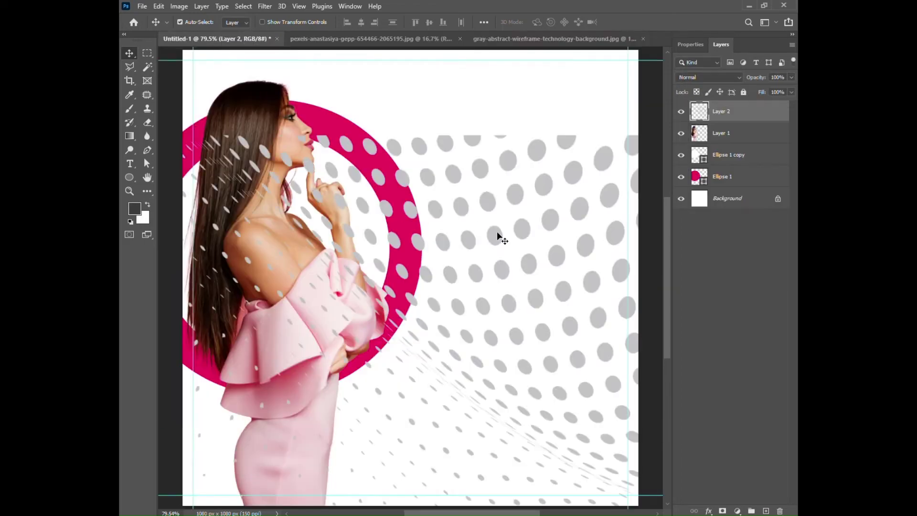
# Step: Zoom the view out to show the area around the poster canvas
pyautogui.click(299, 6)
pyautogui.click(348, 93)
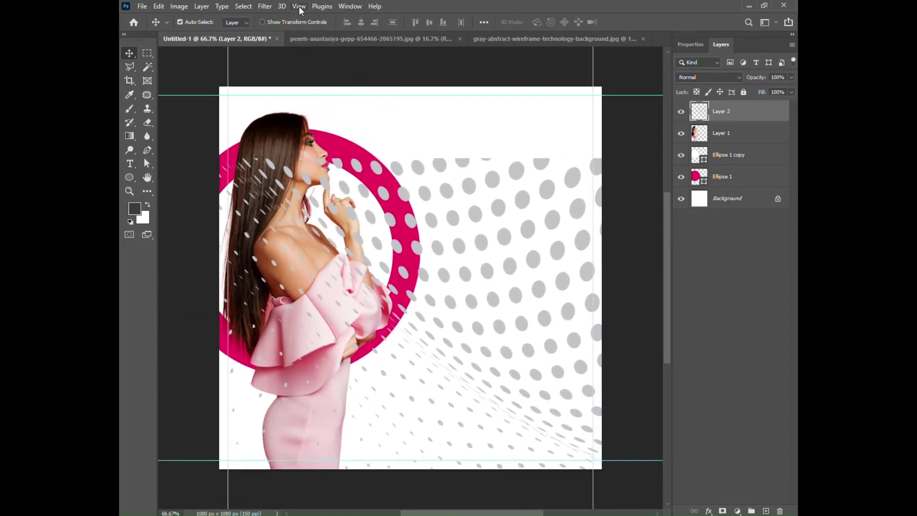
pyautogui.click(299, 6)
pyautogui.click(316, 92)
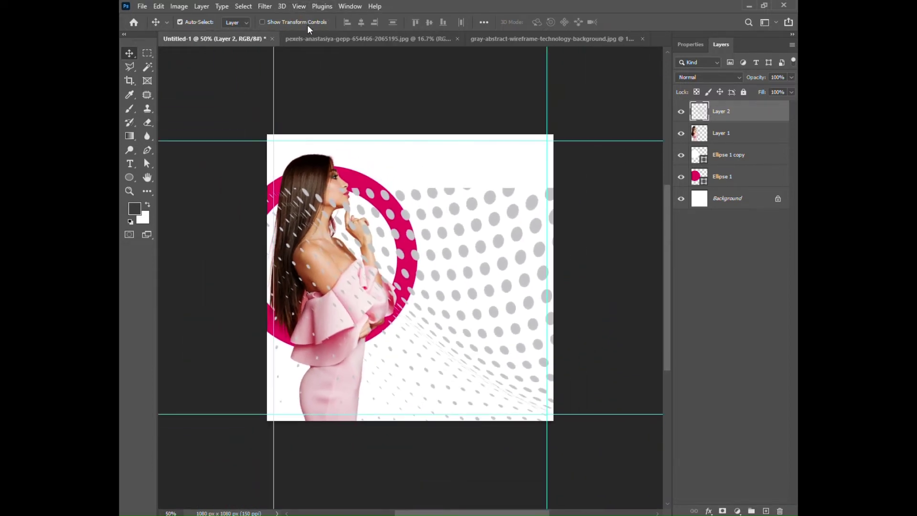
pyautogui.click(299, 7)
pyautogui.click(337, 93)
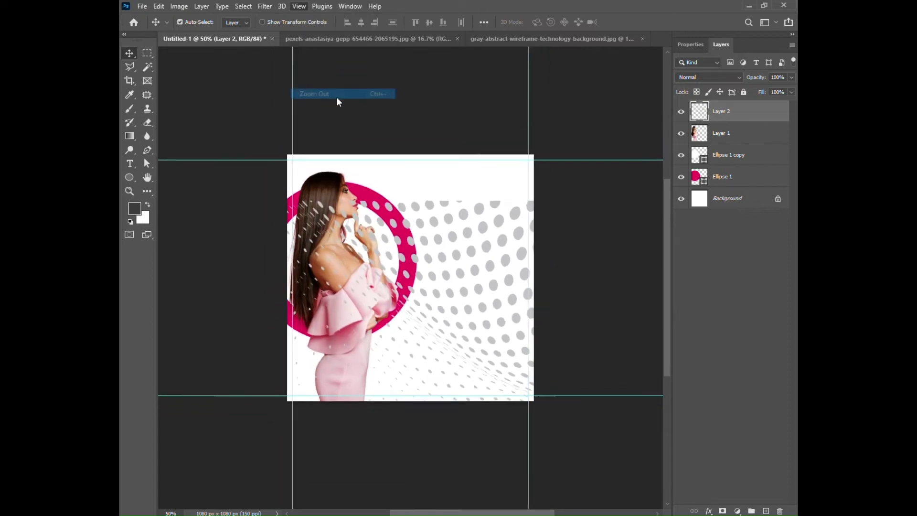
# Step: Free Transform the dot pattern down to about 30.55% and place it top-right
pyautogui.click(159, 7)
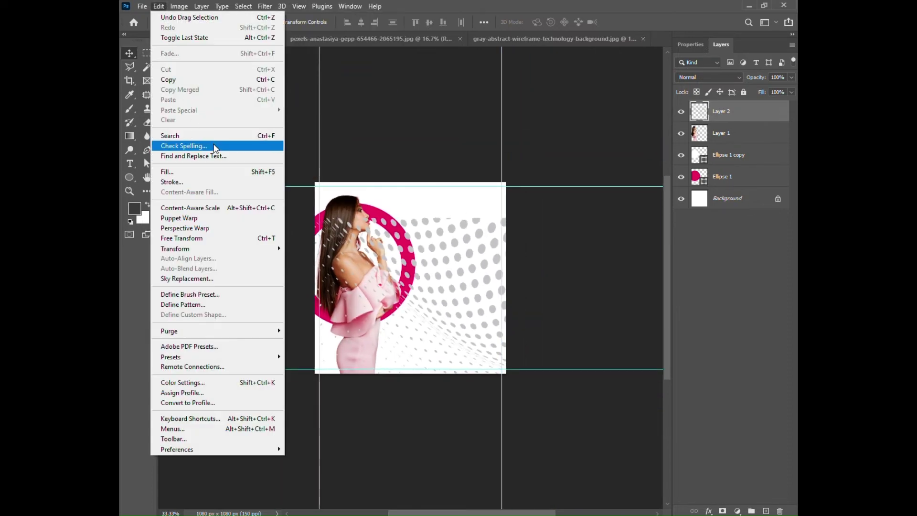
pyautogui.click(229, 237)
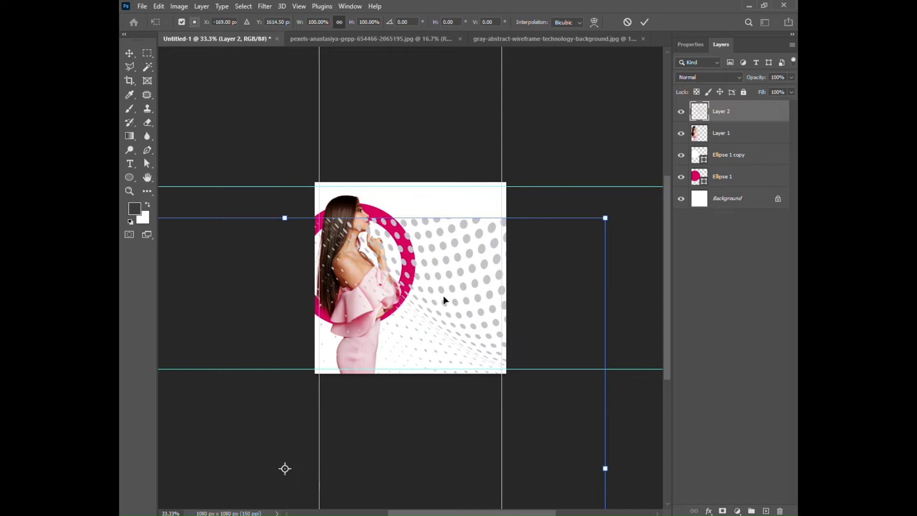
pyautogui.moveTo(443, 300); pyautogui.dragTo(406, 208)
pyautogui.moveTo(567, 131)
pyautogui.mouseDown()
pyautogui.moveTo(390, 324)
pyautogui.moveTo(268, 360)
pyautogui.moveTo(484, 206)
pyautogui.mouseUp()
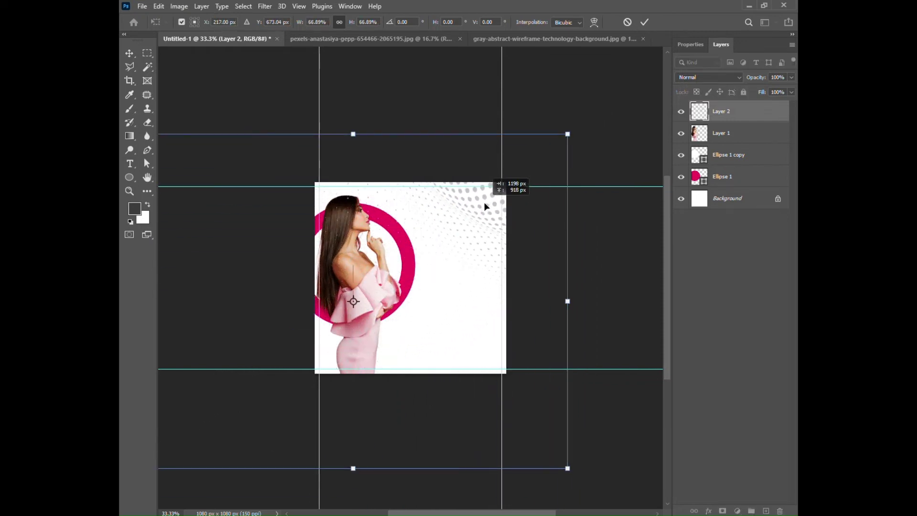
pyautogui.moveTo(567, 134); pyautogui.dragTo(334, 316)
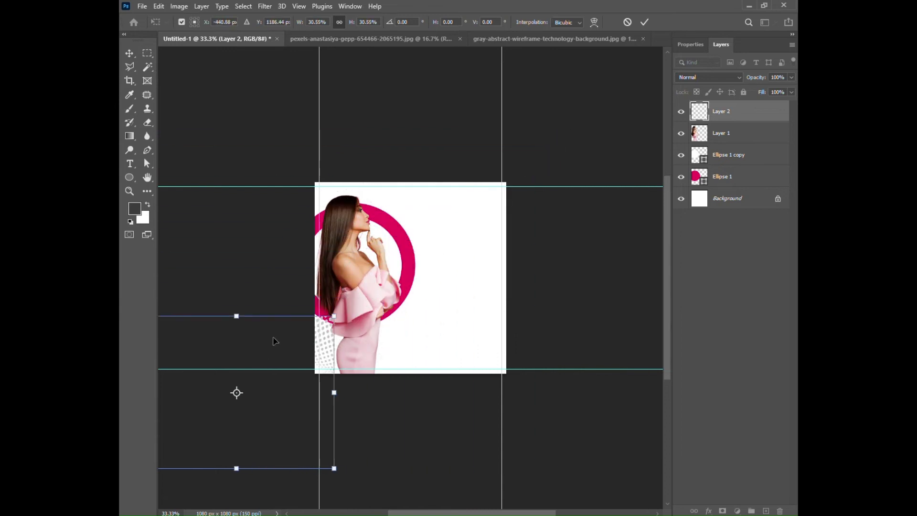
pyautogui.moveTo(275, 340)
pyautogui.mouseDown()
pyautogui.moveTo(475, 219)
pyautogui.moveTo(446, 207)
pyautogui.mouseUp()
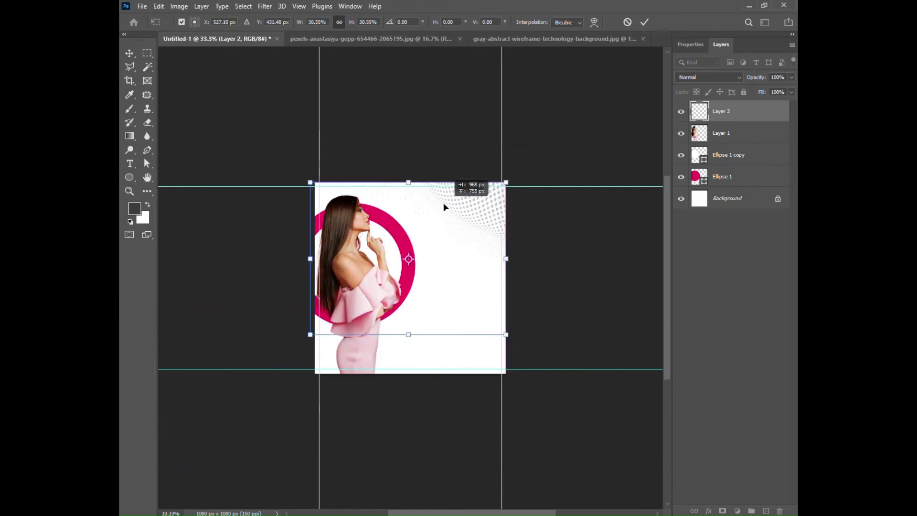
pyautogui.moveTo(443, 206); pyautogui.dragTo(443, 206)
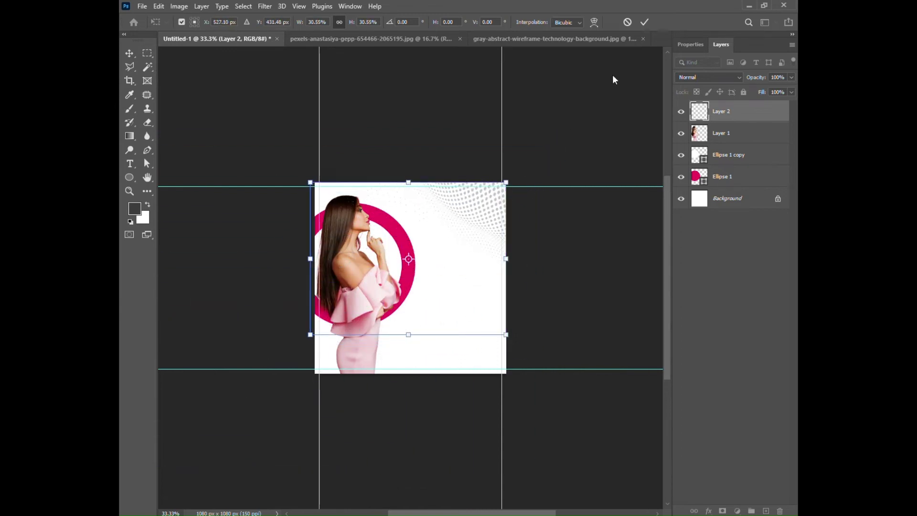
pyautogui.click(642, 23)
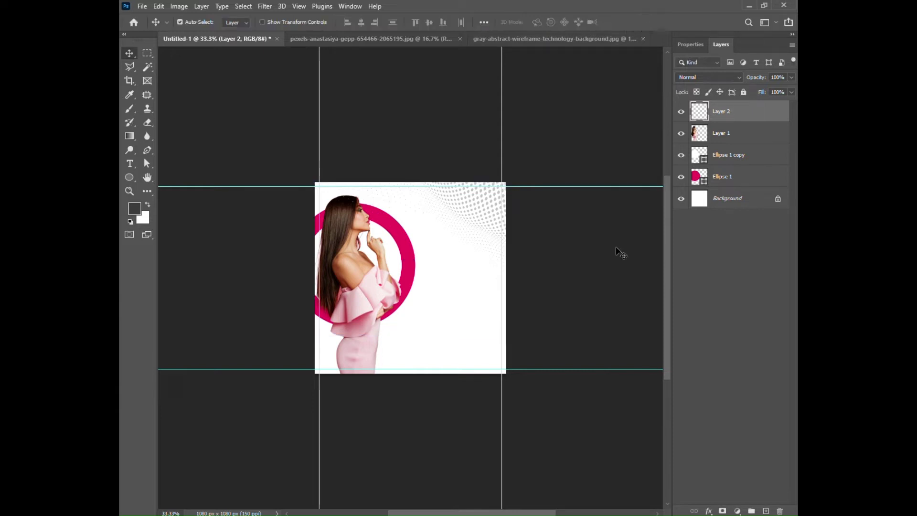
# Step: Fit the poster on screen and move Layer 2 to just above Background
pyautogui.click(299, 7)
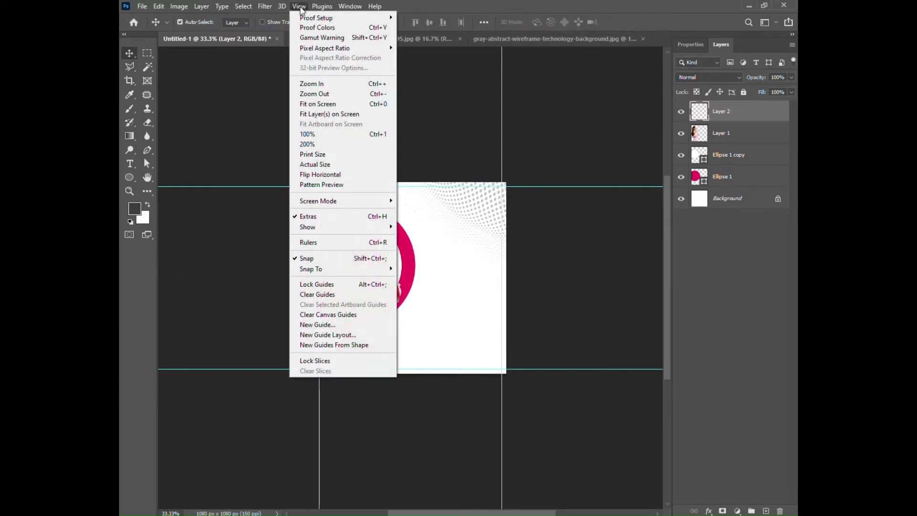
pyautogui.click(332, 105)
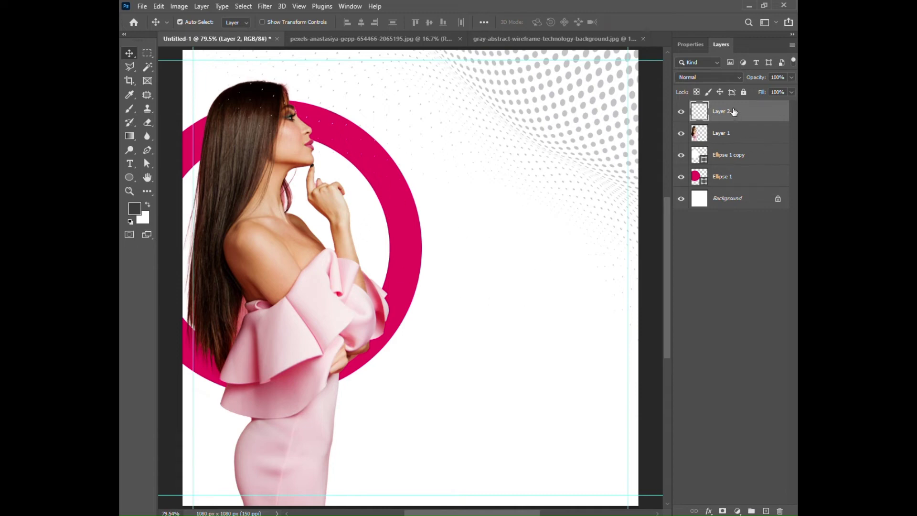
pyautogui.moveTo(734, 112); pyautogui.dragTo(739, 188)
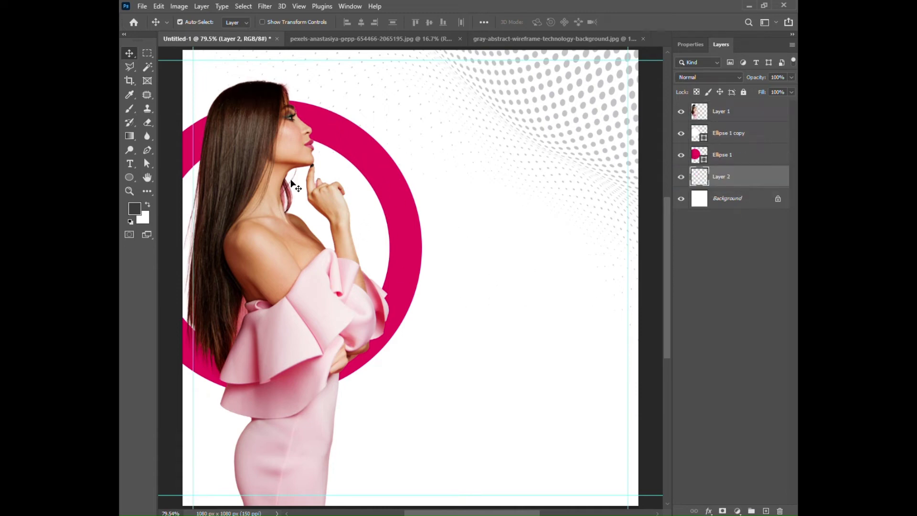
# Step: Add a Poppins Bold 18 pt 'Lorem Ipsum' text layer right of the ring
pyautogui.click(130, 163)
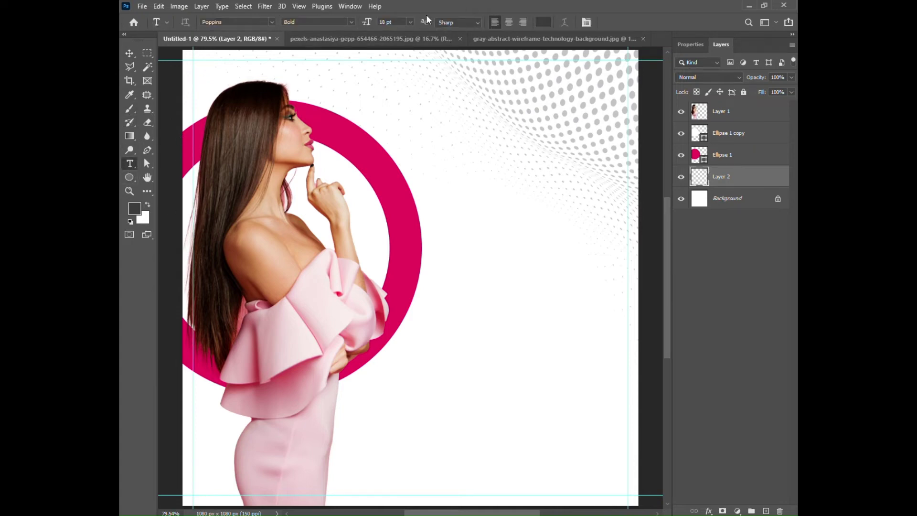
pyautogui.click(690, 45)
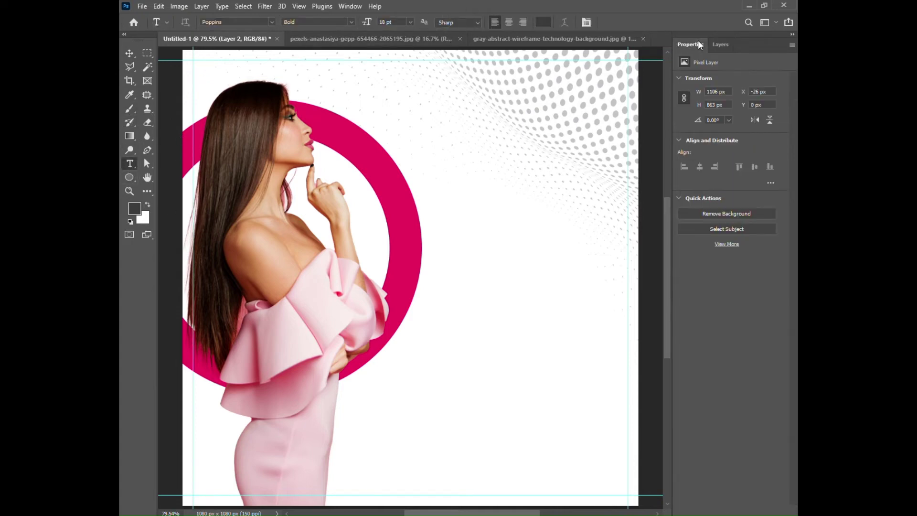
pyautogui.click(724, 245)
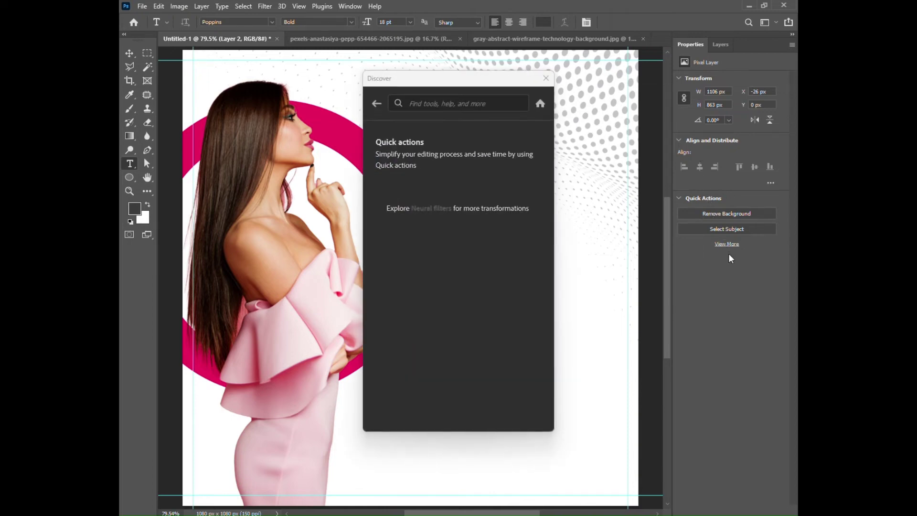
pyautogui.click(545, 79)
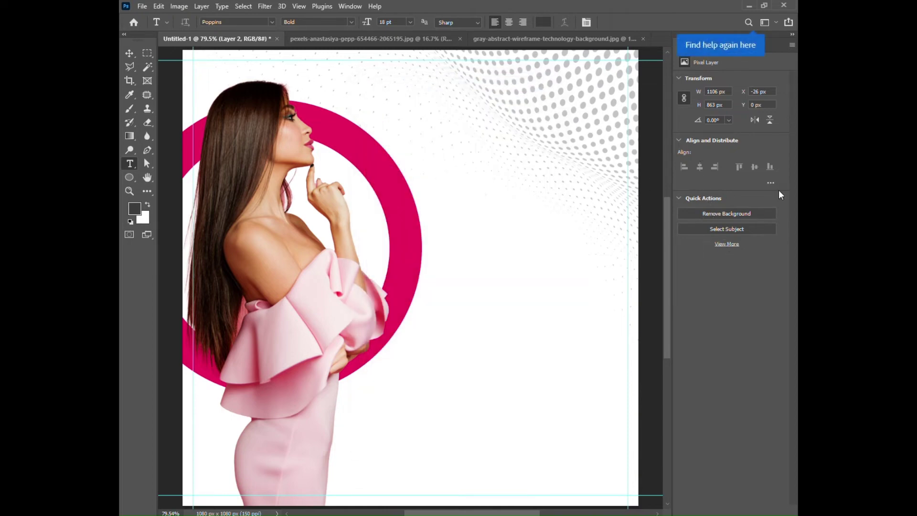
pyautogui.click(771, 183)
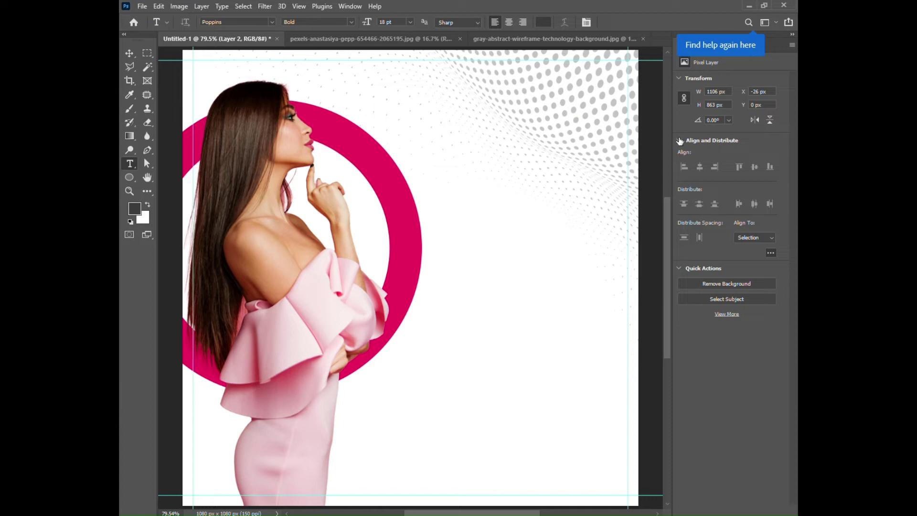
pyautogui.click(448, 238)
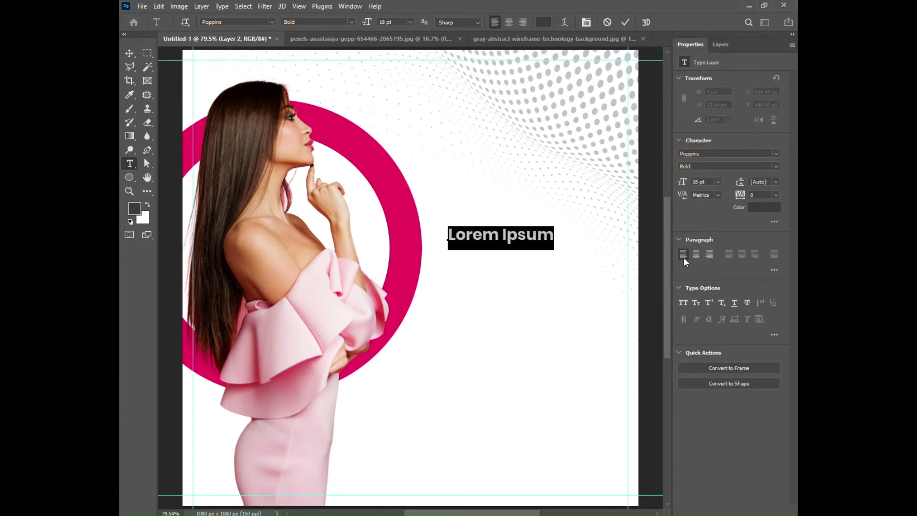
# Step: Type 'Build Your Network' at 47 pt on two lines, centre-aligned, and commit
pyautogui.click(682, 255)
pyautogui.moveTo(366, 23)
pyautogui.mouseDown()
pyautogui.moveTo(395, 25)
pyautogui.moveTo(384, 25)
pyautogui.mouseUp()
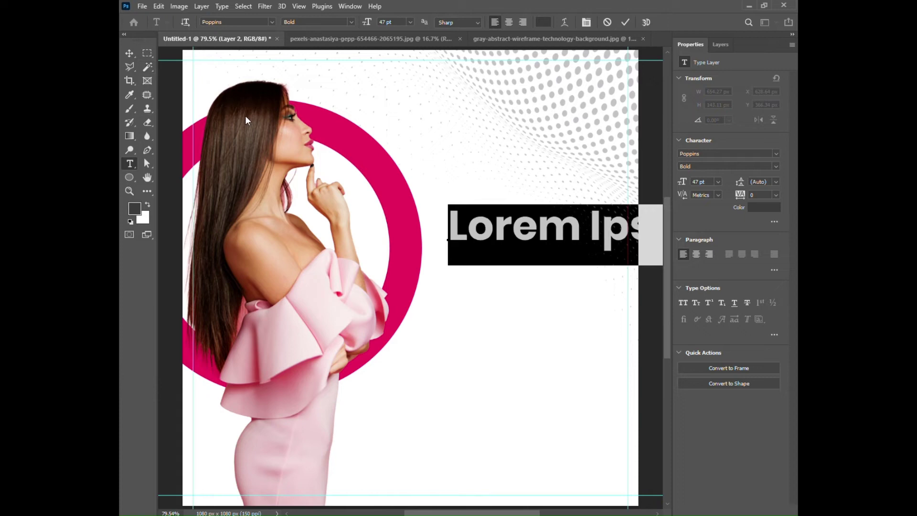
pyautogui.write('b')
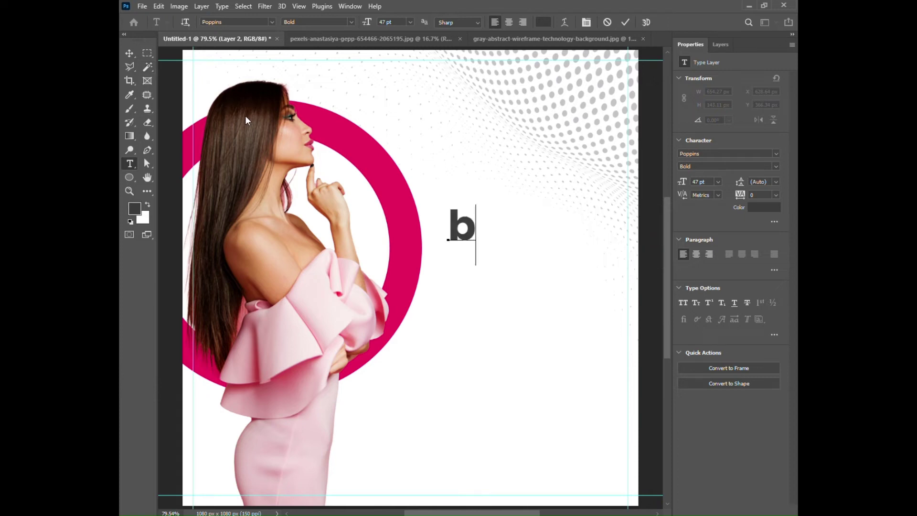
pyautogui.press('BackSpace')
pyautogui.write('Buli')
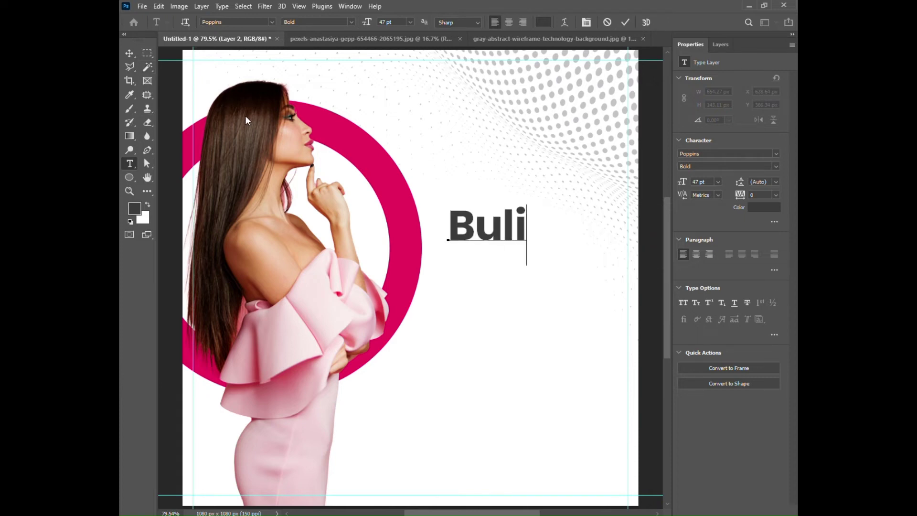
pyautogui.write('d')
pyautogui.press('BackSpace')
pyautogui.press('BackSpace')
pyautogui.press('BackSpace')
pyautogui.write('i')
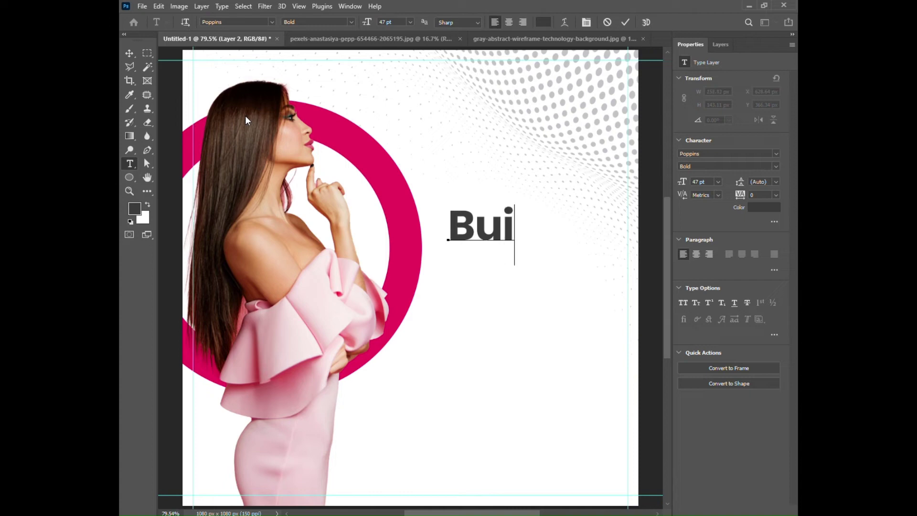
pyautogui.write('ldYour')
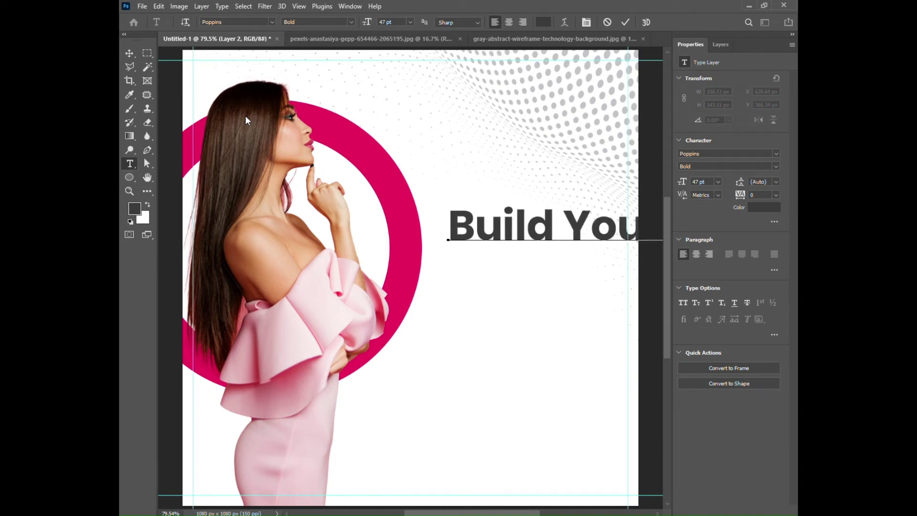
pyautogui.write('Netw')
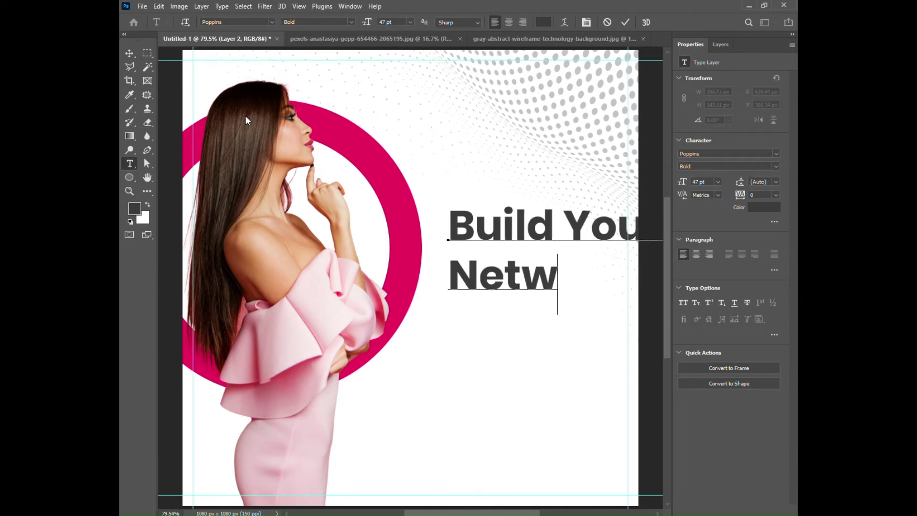
pyautogui.write('ork')
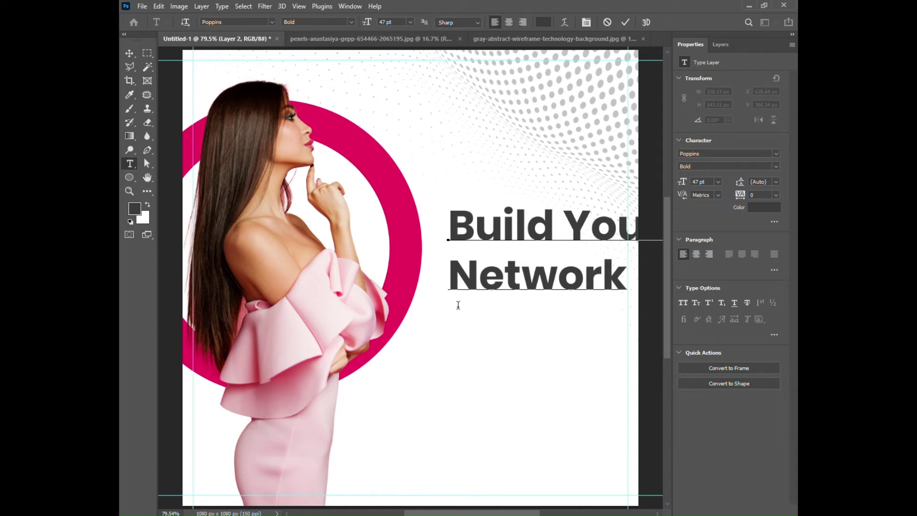
pyautogui.hotkey('ctrl', 'a')
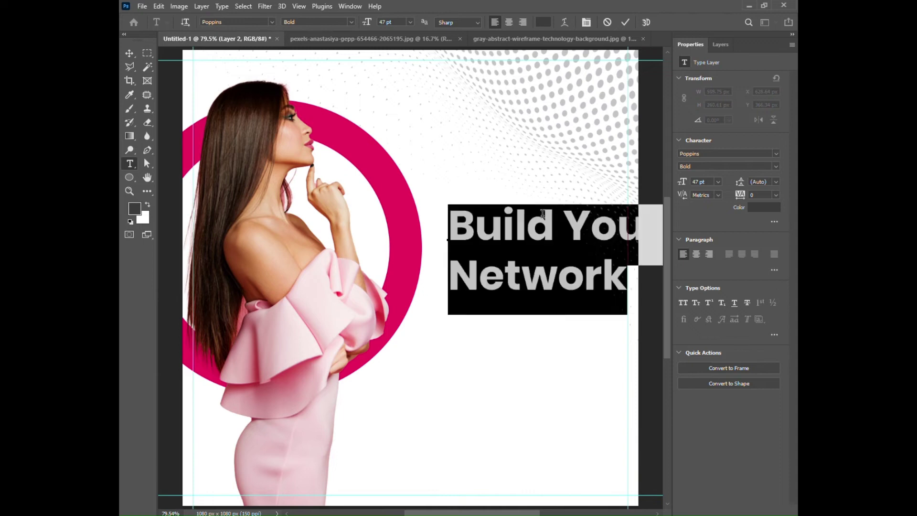
pyautogui.click(696, 255)
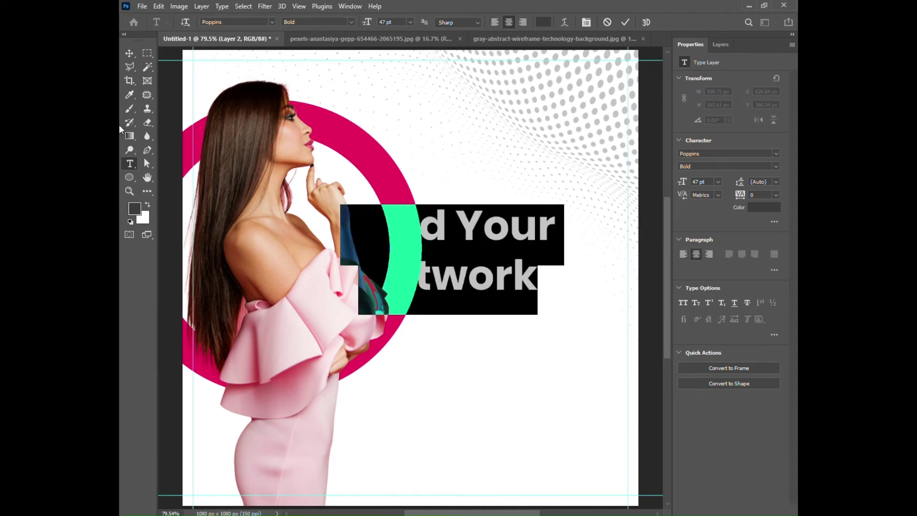
pyautogui.click(129, 56)
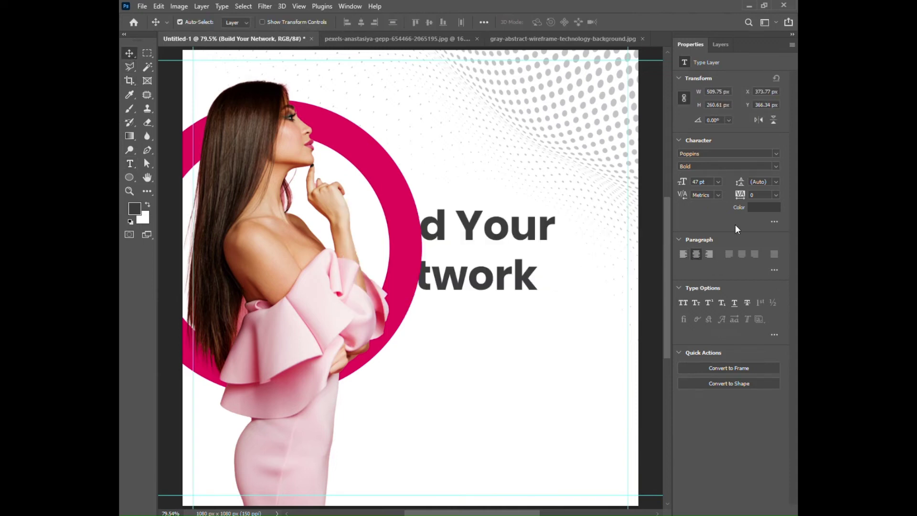
# Step: Move the headline layer to the top and scale it to about 99.67%, upper right
pyautogui.click(721, 45)
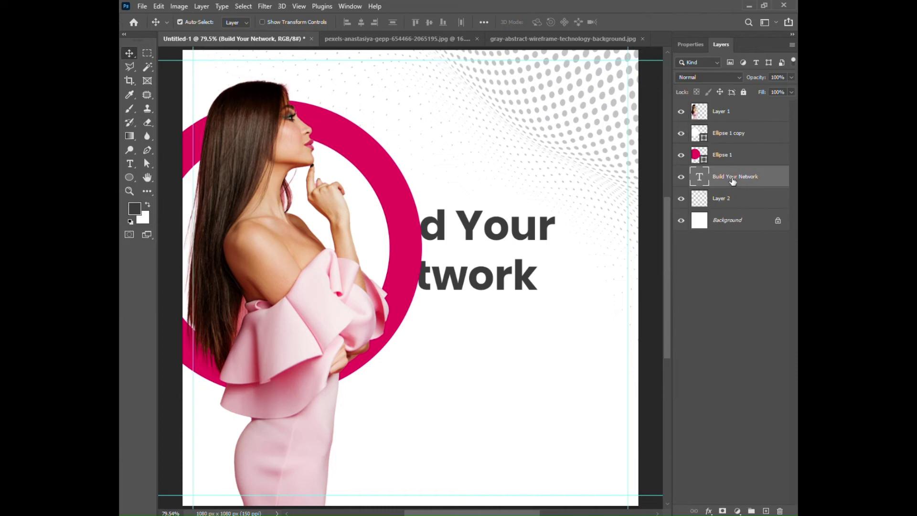
pyautogui.moveTo(734, 178); pyautogui.dragTo(726, 113)
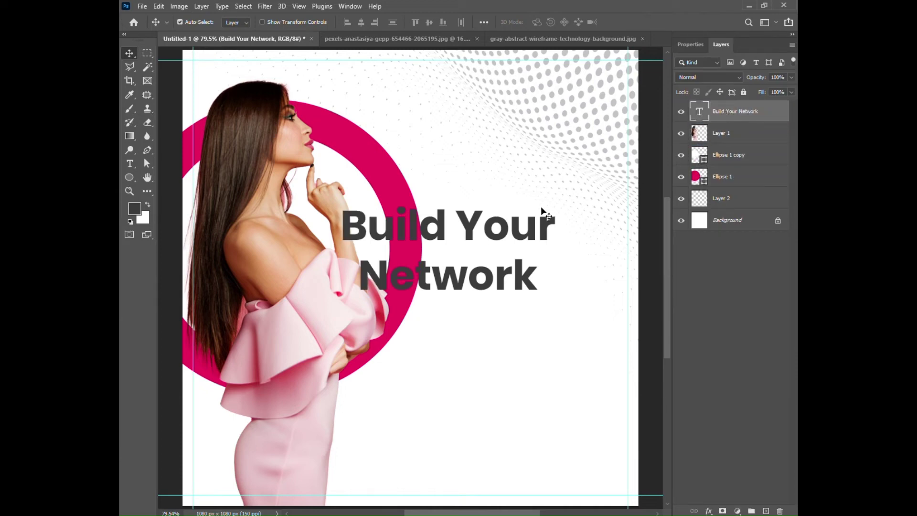
pyautogui.click(270, 23)
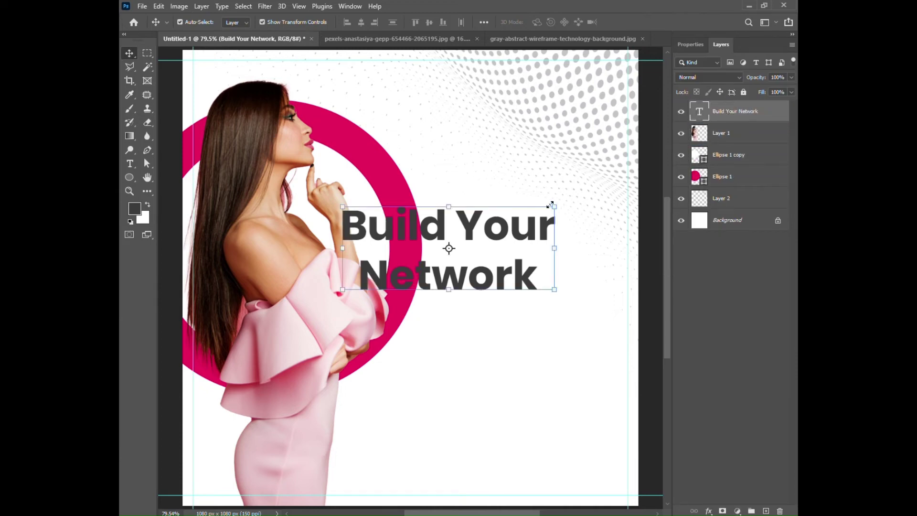
pyautogui.moveTo(549, 204); pyautogui.dragTo(615, 145)
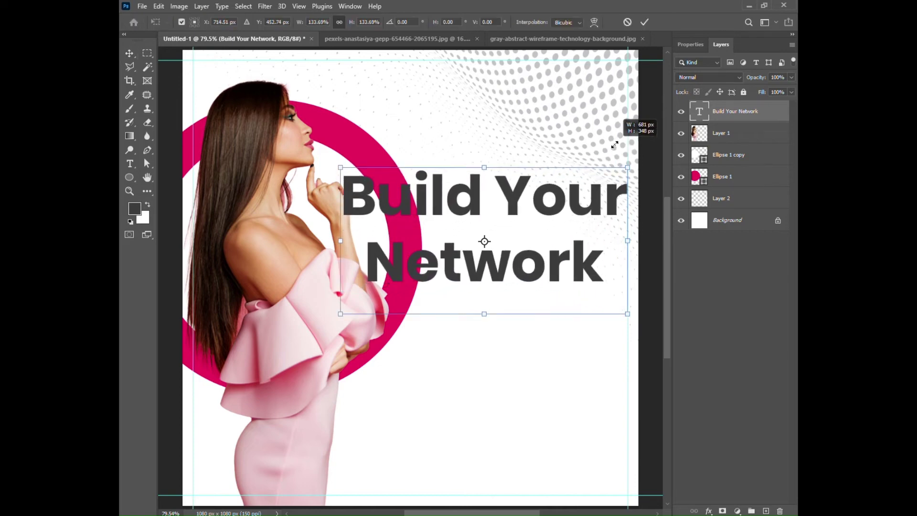
pyautogui.moveTo(537, 216); pyautogui.dragTo(537, 195)
pyautogui.moveTo(338, 143); pyautogui.dragTo(407, 189)
pyautogui.moveTo(504, 217); pyautogui.dragTo(509, 188)
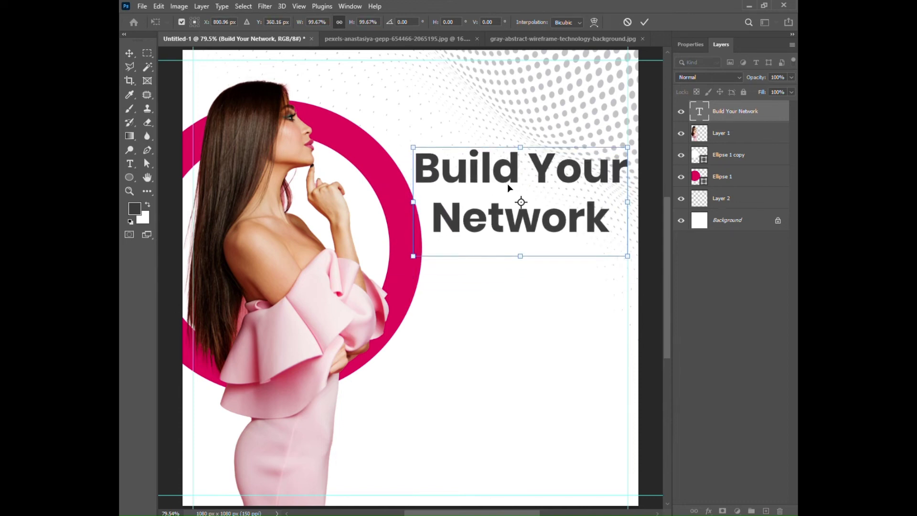
pyautogui.click(645, 22)
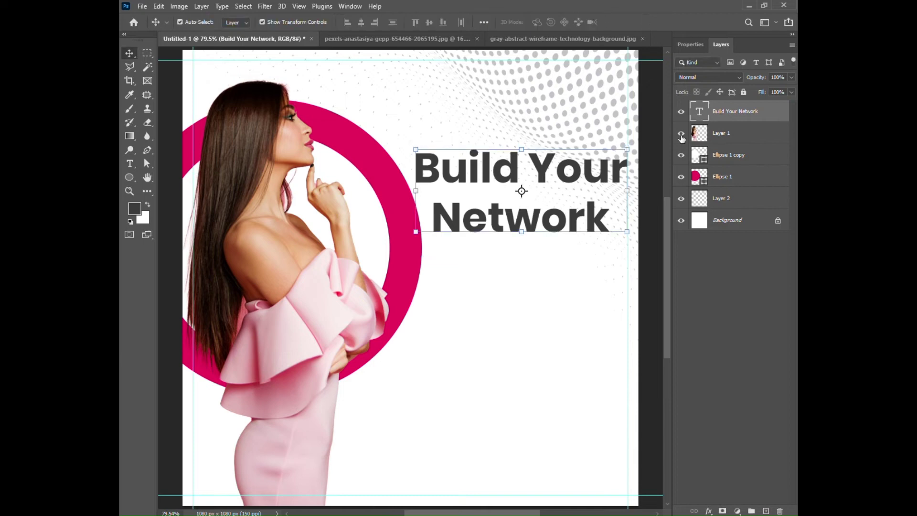
pyautogui.click(271, 22)
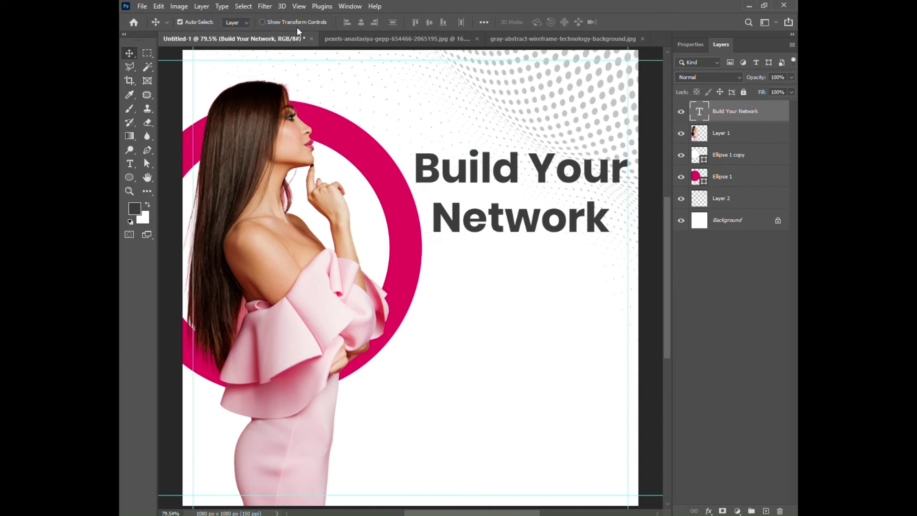
# Step: Draw a paragraph text box below the headline in Poppins Regular
pyautogui.click(129, 168)
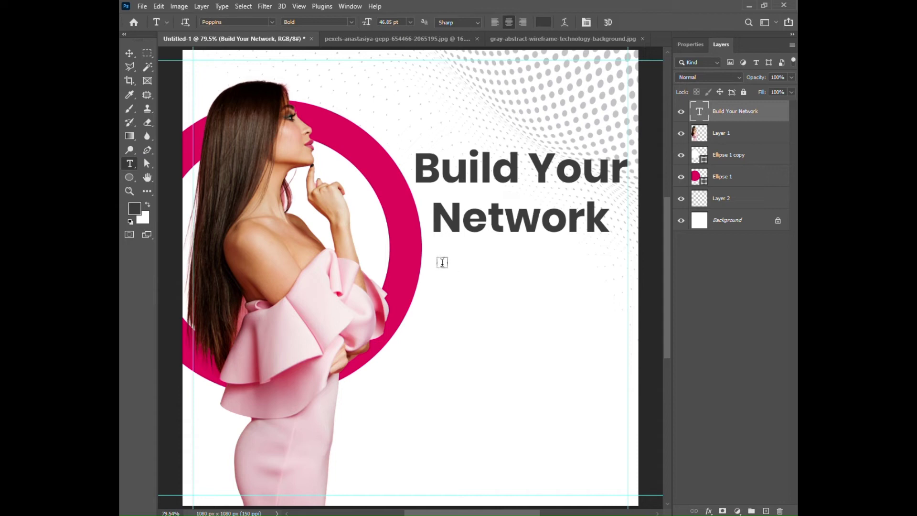
pyautogui.moveTo(434, 249)
pyautogui.mouseDown()
pyautogui.moveTo(573, 294)
pyautogui.moveTo(615, 240)
pyautogui.mouseUp()
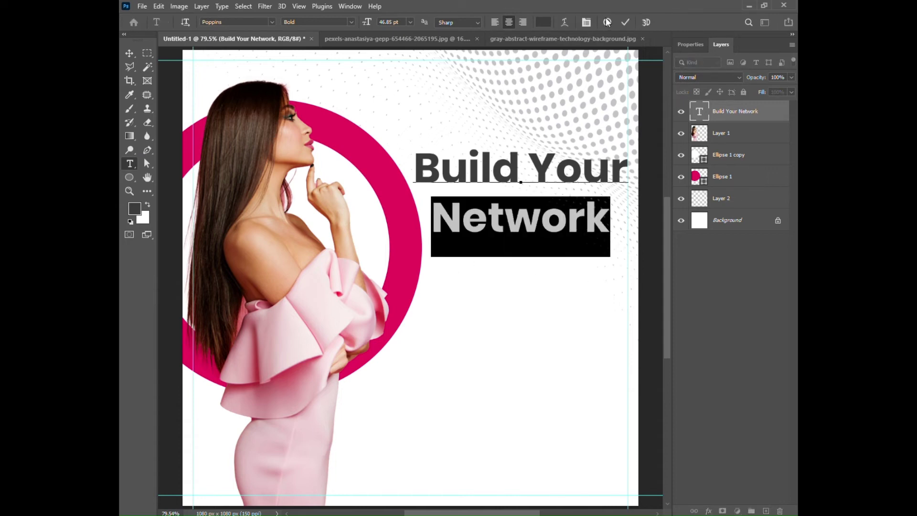
pyautogui.click(625, 22)
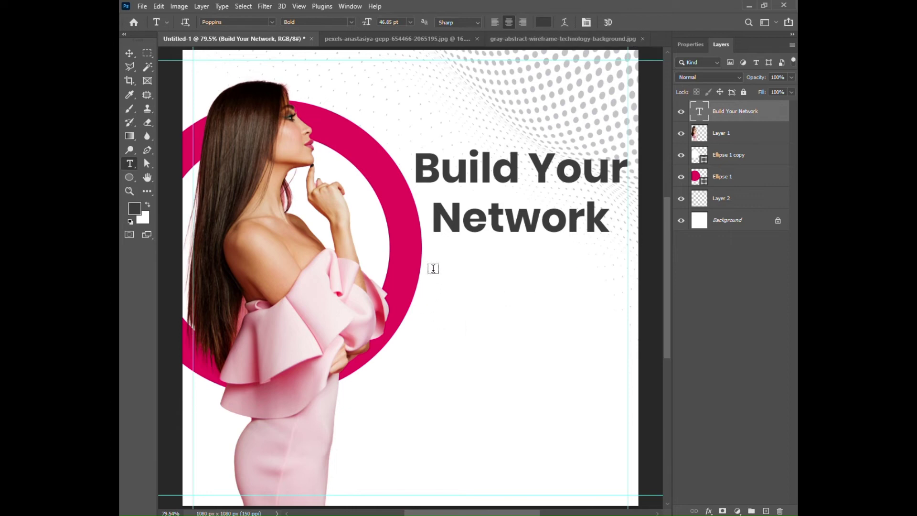
pyautogui.moveTo(431, 270)
pyautogui.mouseDown()
pyautogui.moveTo(531, 319)
pyautogui.moveTo(615, 344)
pyautogui.mouseUp()
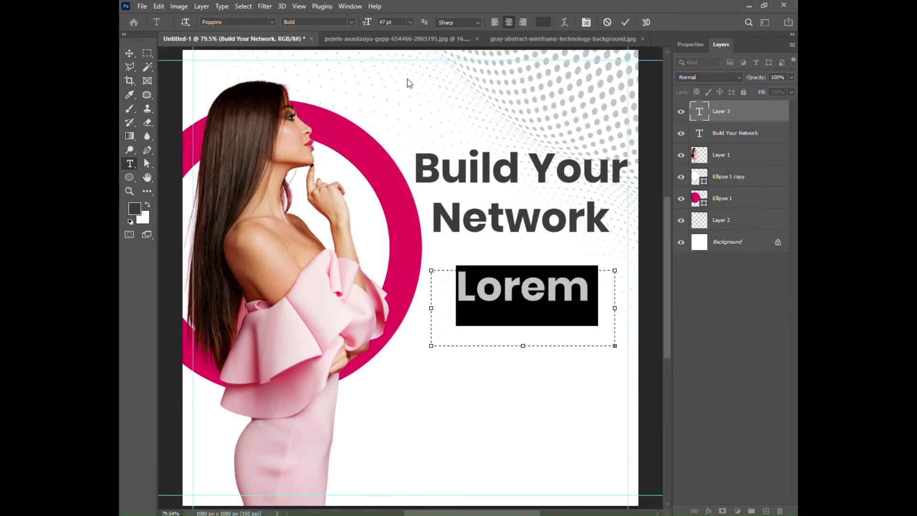
pyautogui.moveTo(374, 22); pyautogui.dragTo(334, 25)
pyautogui.click(351, 21)
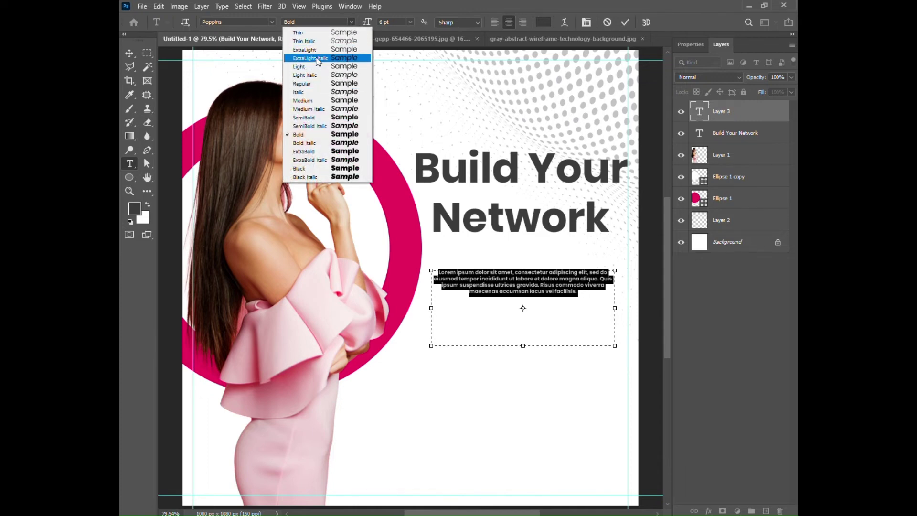
pyautogui.click(315, 86)
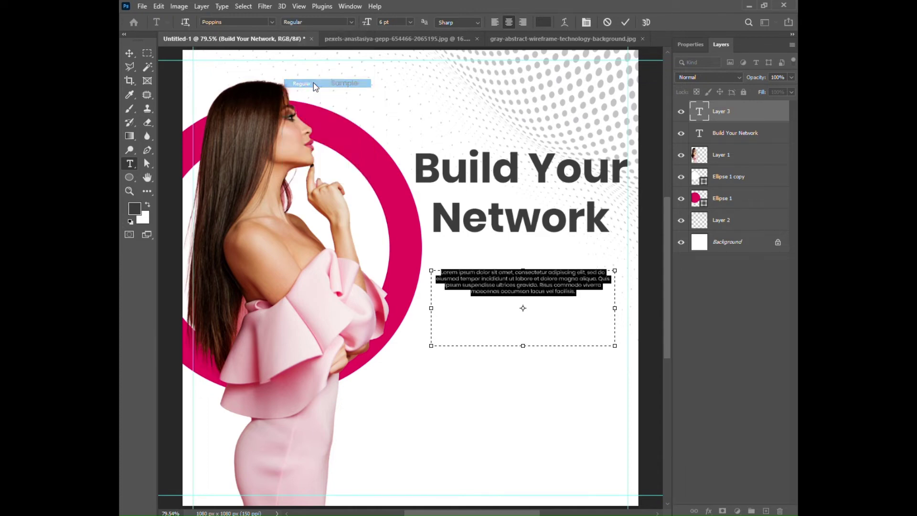
# Step: Set the body paragraph to 8 pt and move it up beneath 'Network'
pyautogui.click(575, 296)
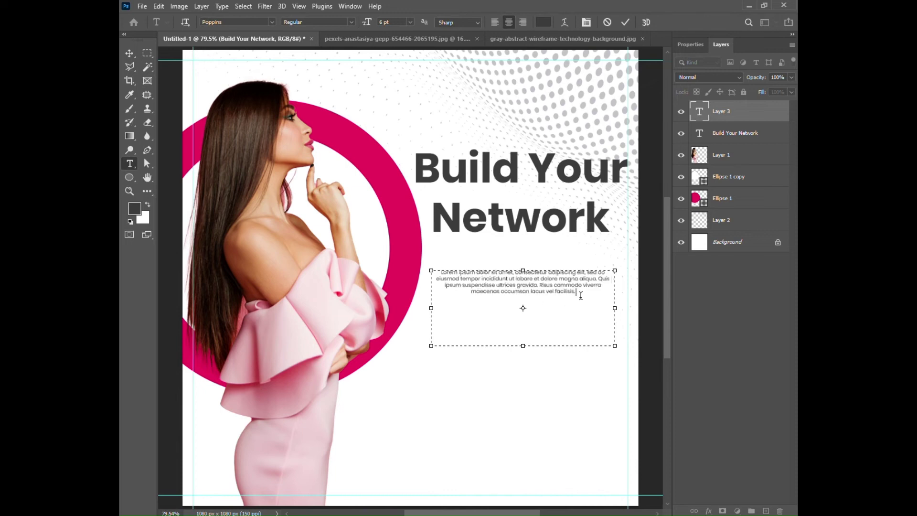
pyautogui.moveTo(581, 296); pyautogui.dragTo(436, 255)
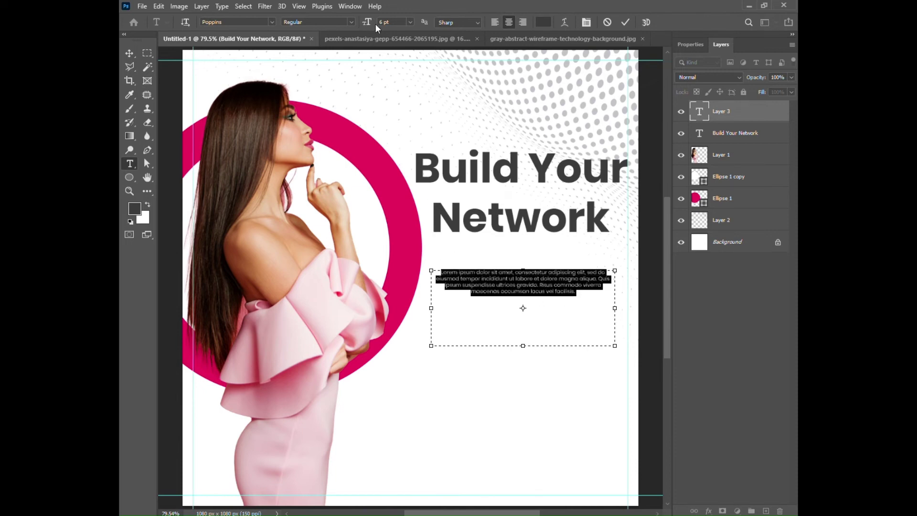
pyautogui.moveTo(366, 27); pyautogui.dragTo(367, 27)
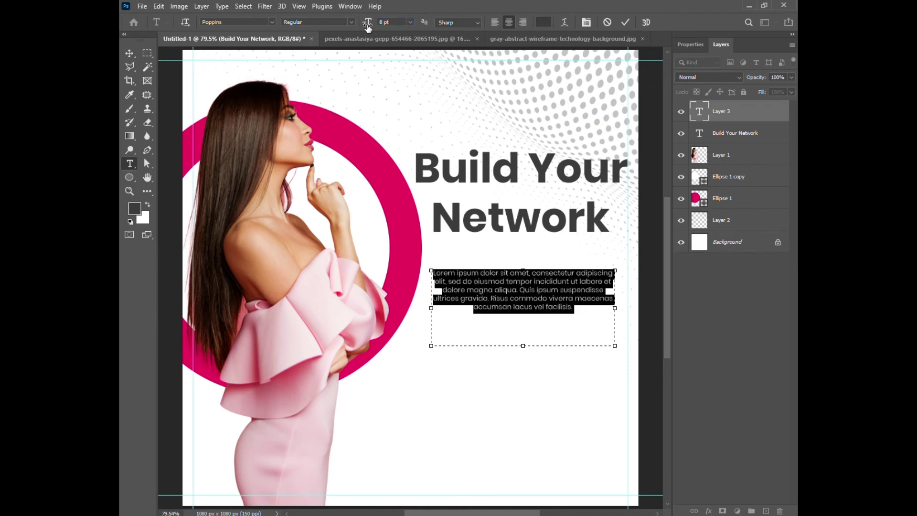
pyautogui.click(487, 306)
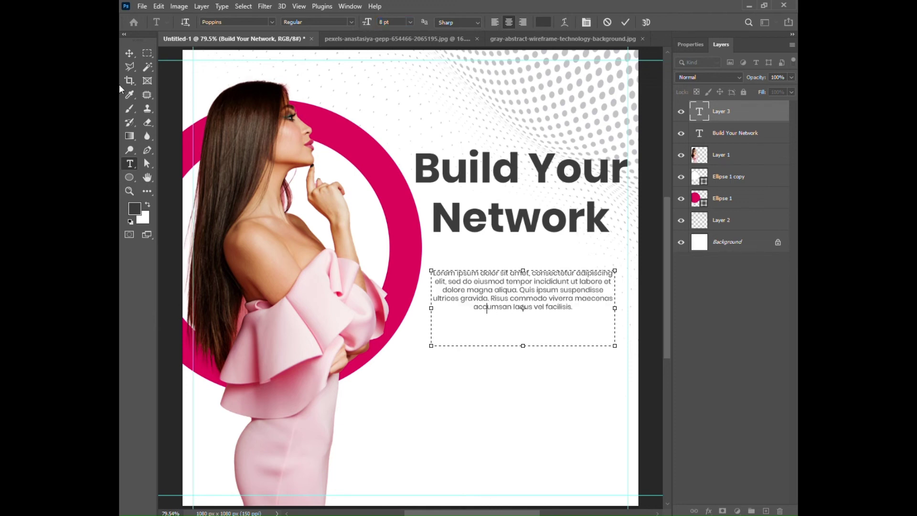
pyautogui.click(129, 53)
pyautogui.moveTo(517, 306); pyautogui.dragTo(523, 276)
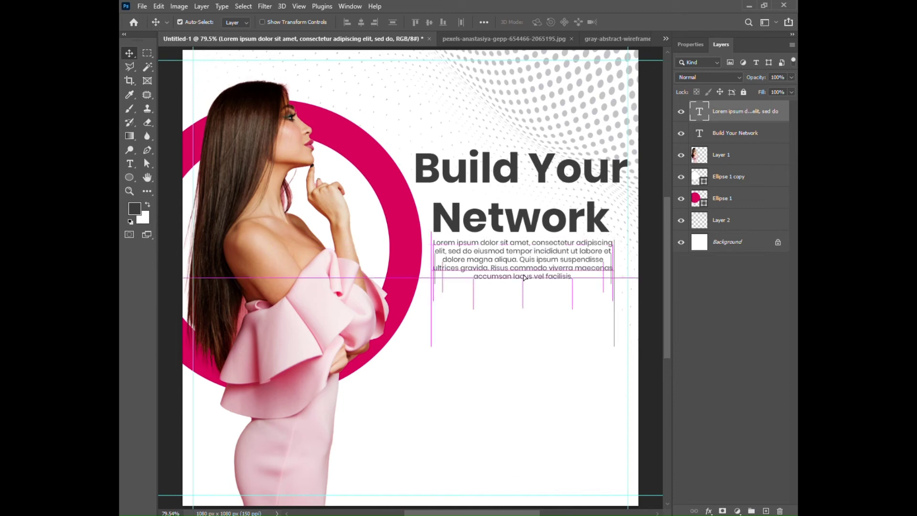
pyautogui.click(130, 164)
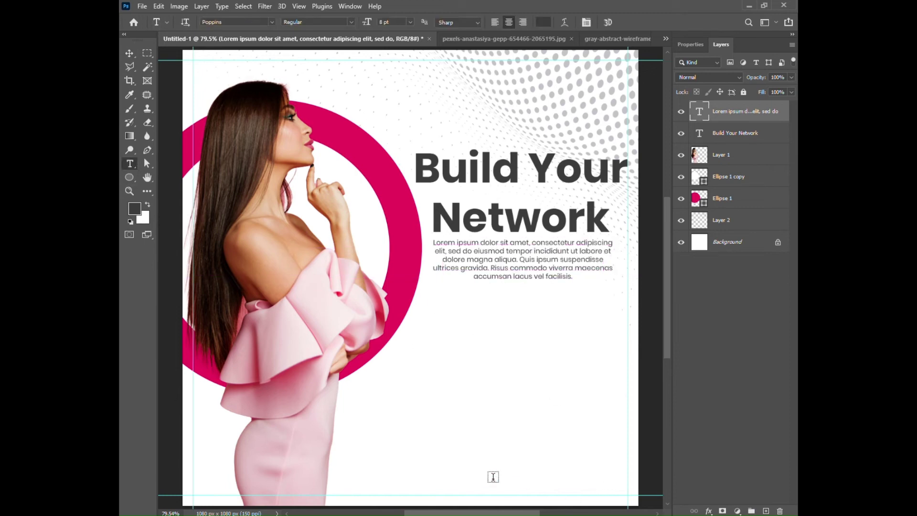
pyautogui.click(430, 459)
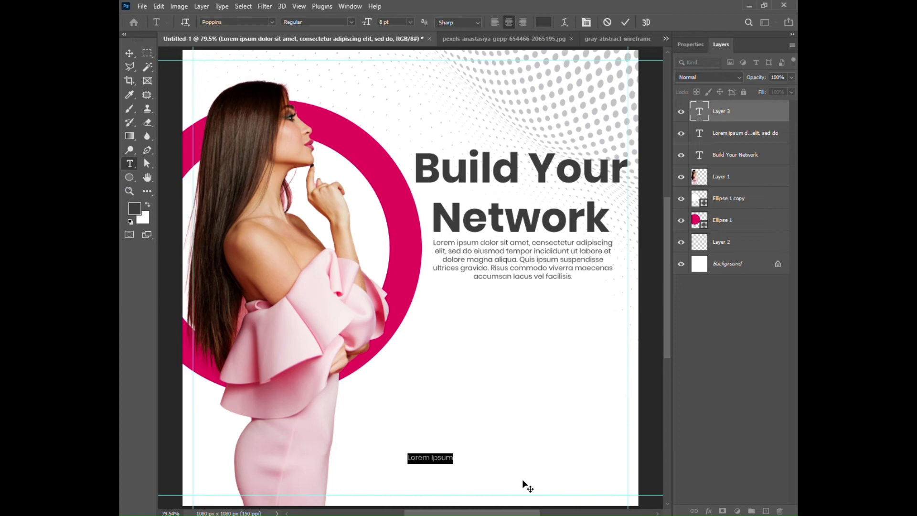
pyautogui.write('www.')
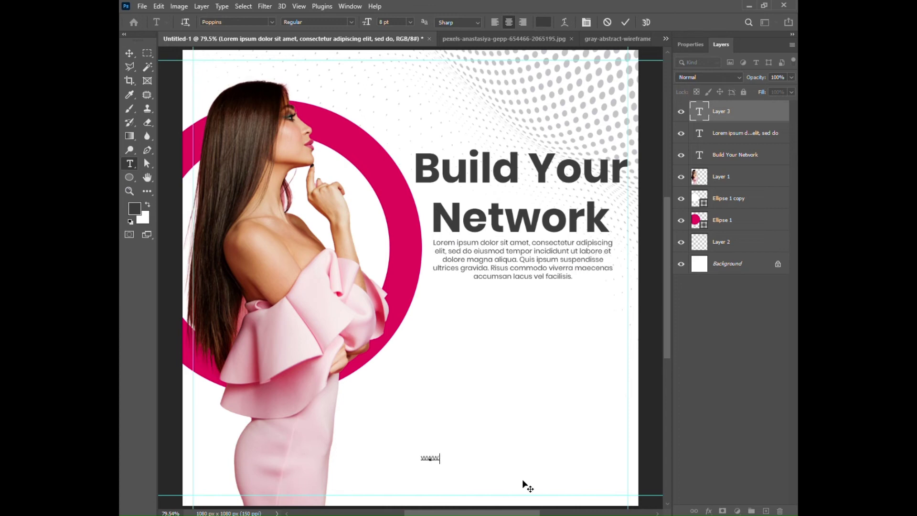
pyautogui.write('B')
pyautogui.write('uild')
pyautogui.write('your')
pyautogui.write('Net')
pyautogui.write('work')
pyautogui.write('.com')
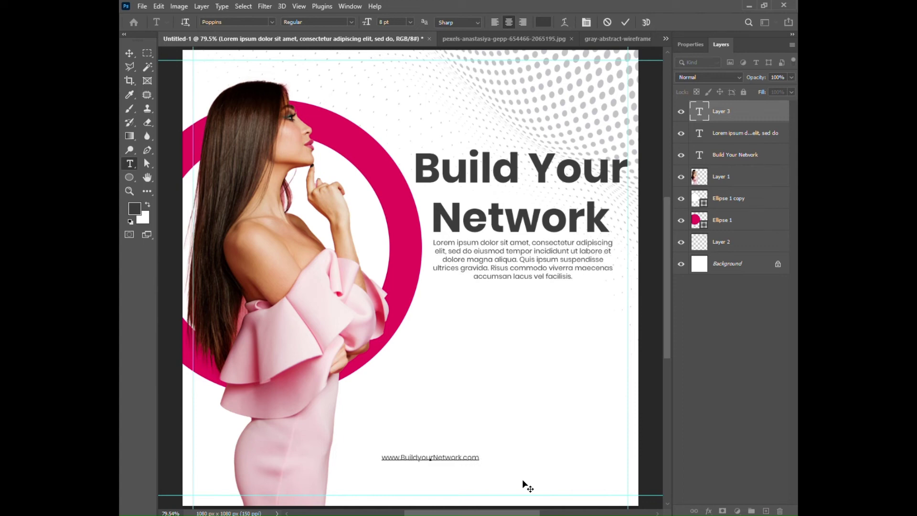
pyautogui.hotkey('ctrl', 'a')
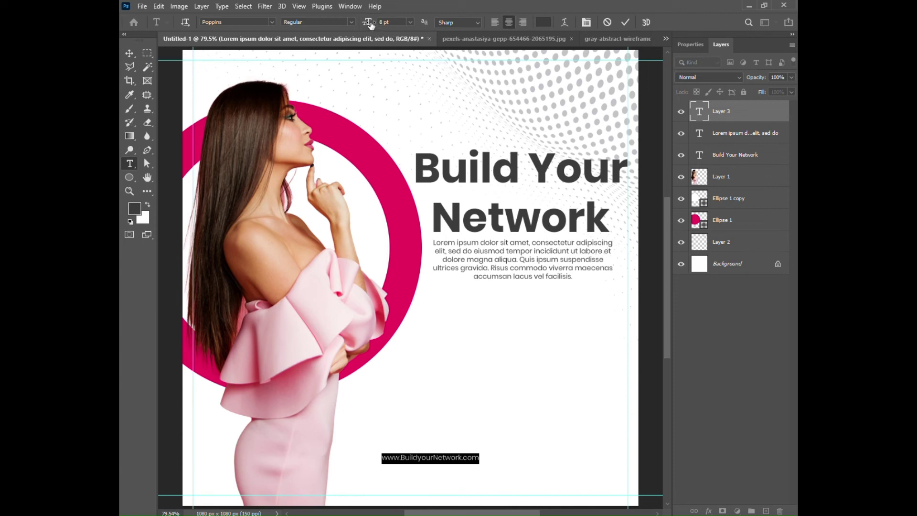
pyautogui.moveTo(370, 24); pyautogui.dragTo(371, 25)
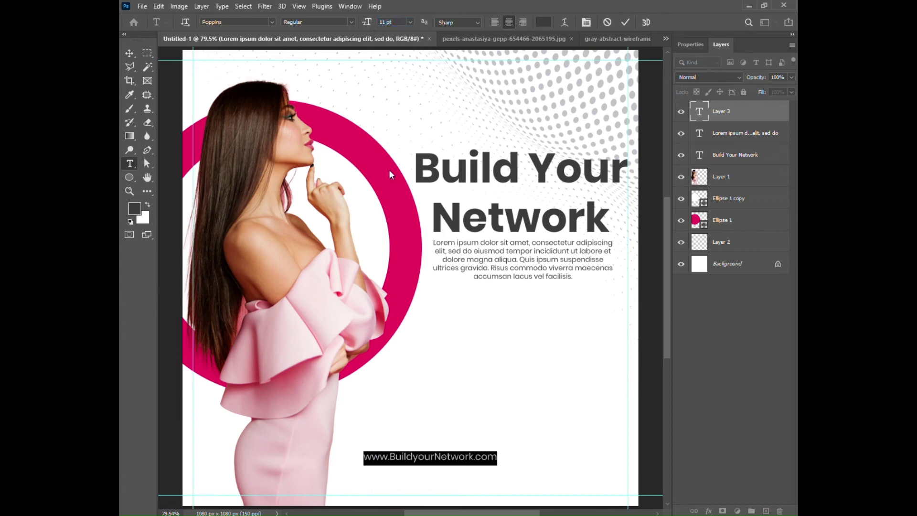
pyautogui.click(129, 53)
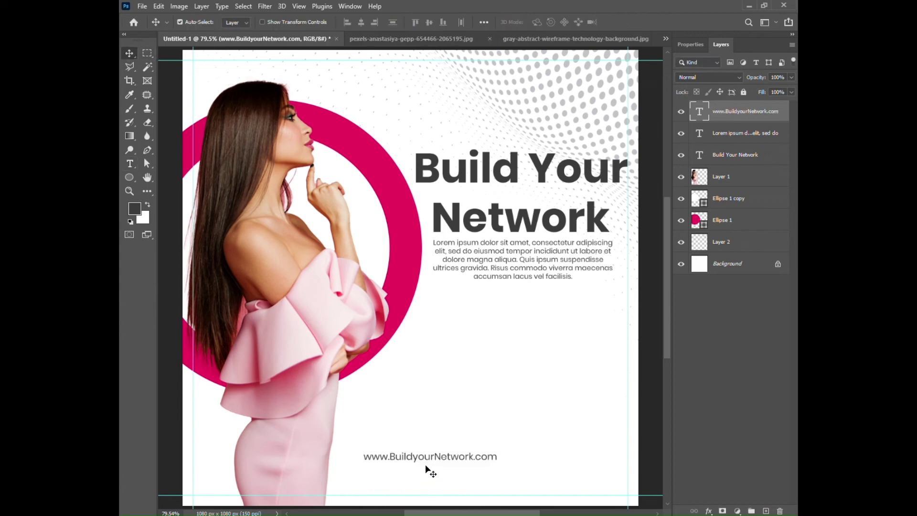
pyautogui.moveTo(428, 459); pyautogui.dragTo(555, 493)
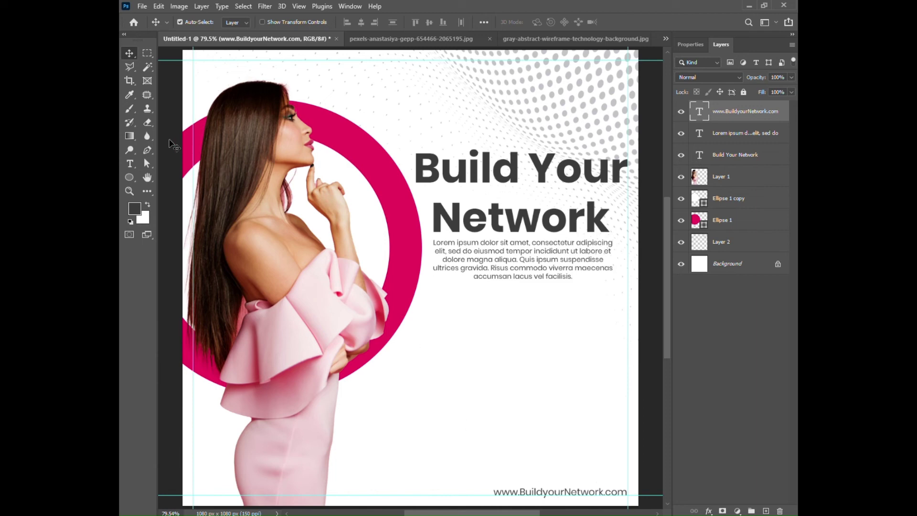
# Step: Add 'LOGO' in 22 pt Poppins Bold and place it in the top-right corner
pyautogui.click(130, 163)
pyautogui.click(435, 387)
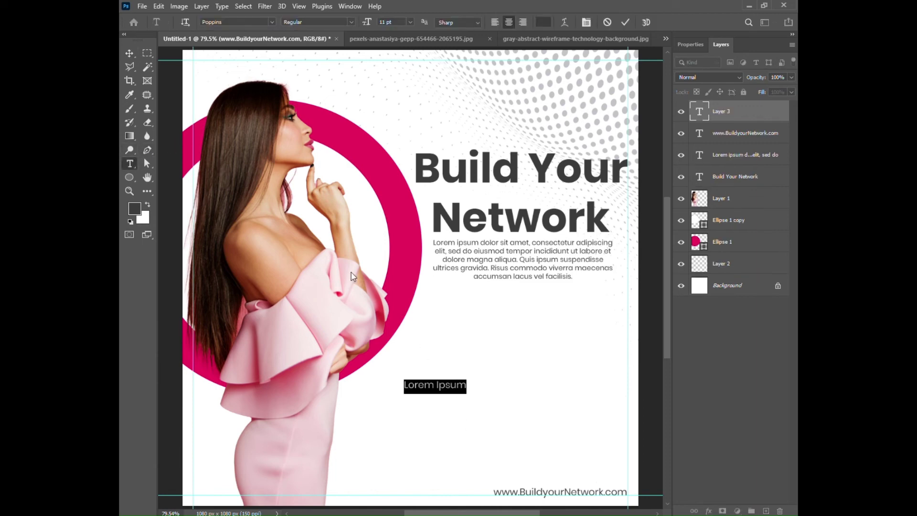
pyautogui.click(351, 22)
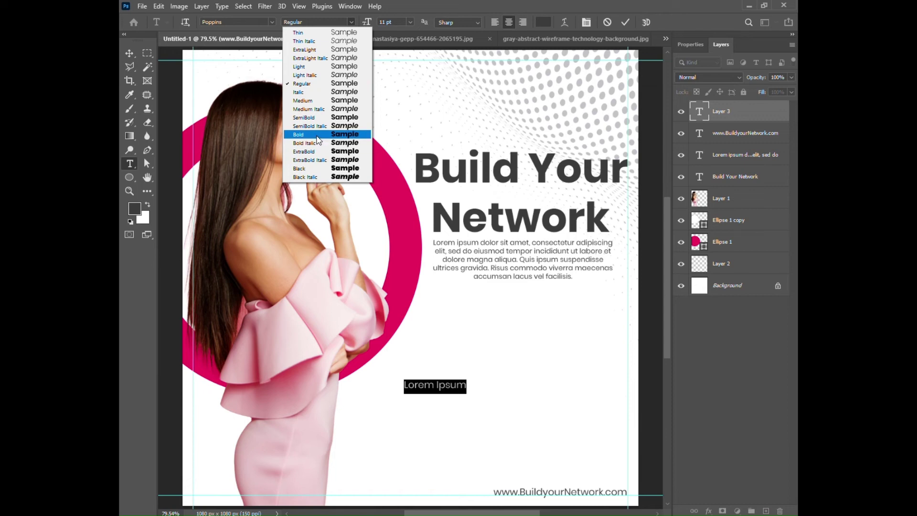
pyautogui.click(318, 139)
pyautogui.moveTo(369, 26); pyautogui.dragTo(375, 27)
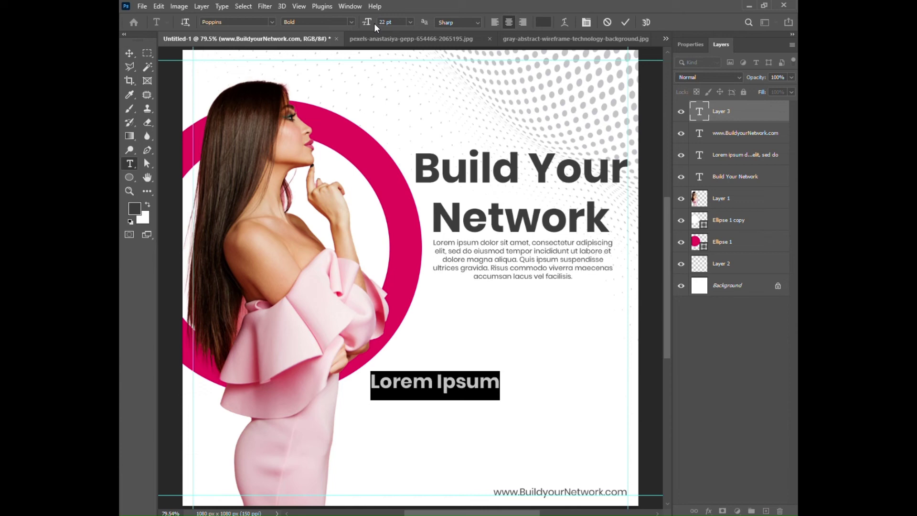
pyautogui.write('lo')
pyautogui.press('BackSpace')
pyautogui.press('BackSpace')
pyautogui.write('LO')
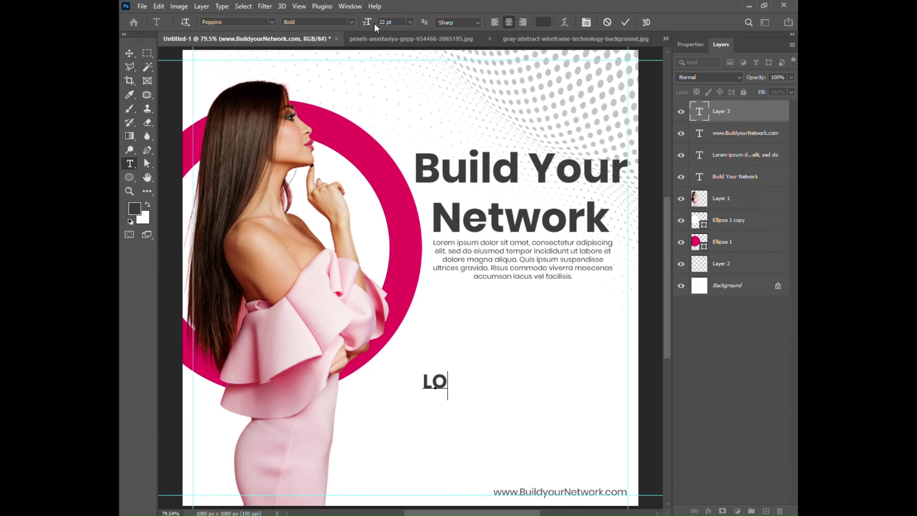
pyautogui.write('GO')
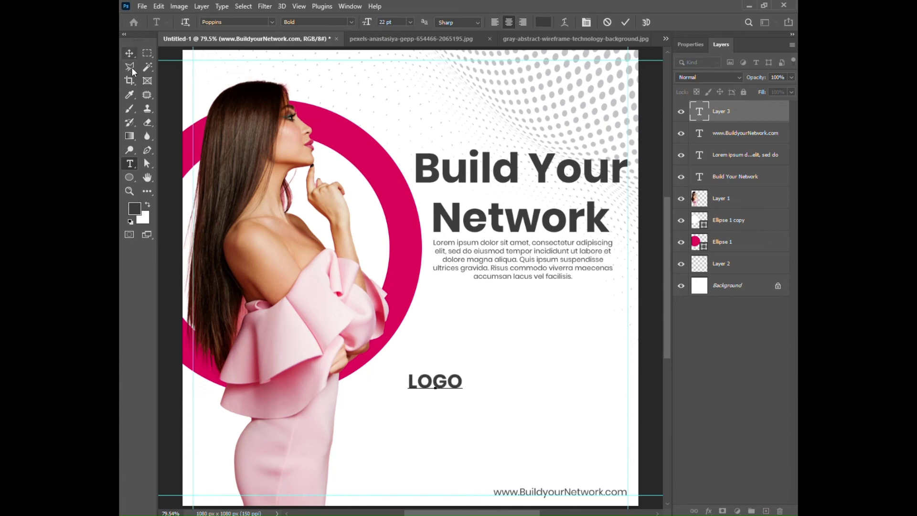
pyautogui.click(129, 53)
pyautogui.moveTo(448, 382)
pyautogui.mouseDown()
pyautogui.moveTo(561, 113)
pyautogui.moveTo(605, 84)
pyautogui.mouseUp()
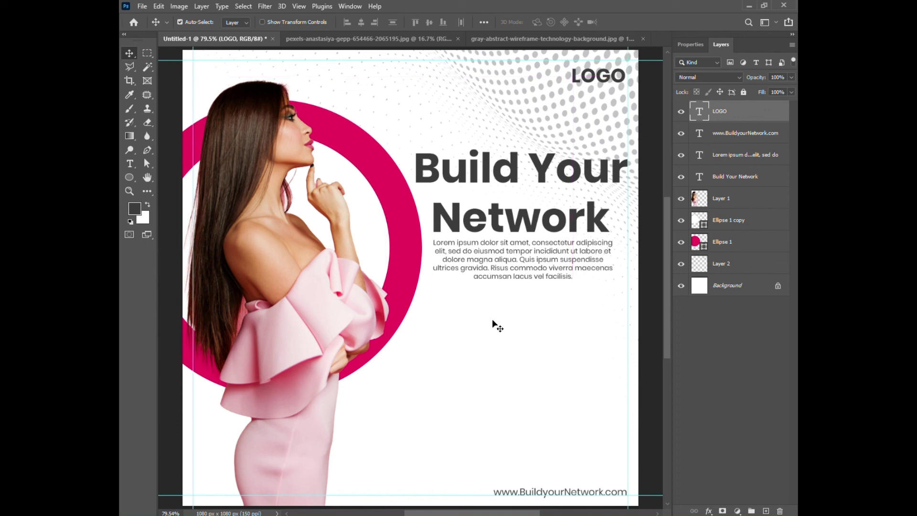
# Step: Draw a tall rectangle filled with dark crimson #48021c
pyautogui.click(129, 177)
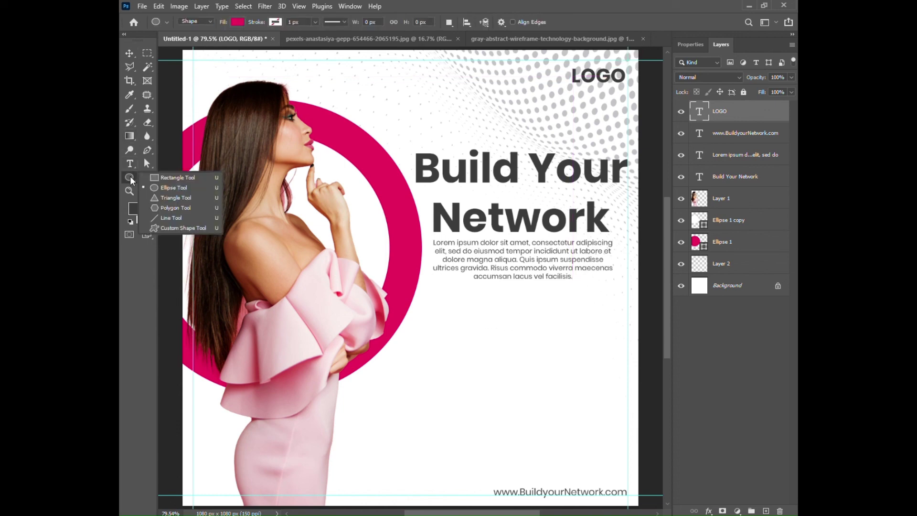
pyautogui.click(186, 178)
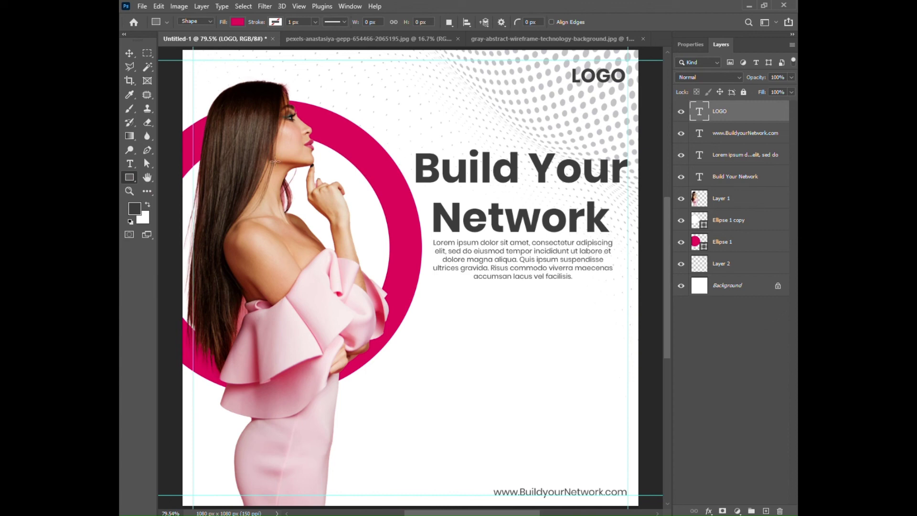
pyautogui.click(236, 21)
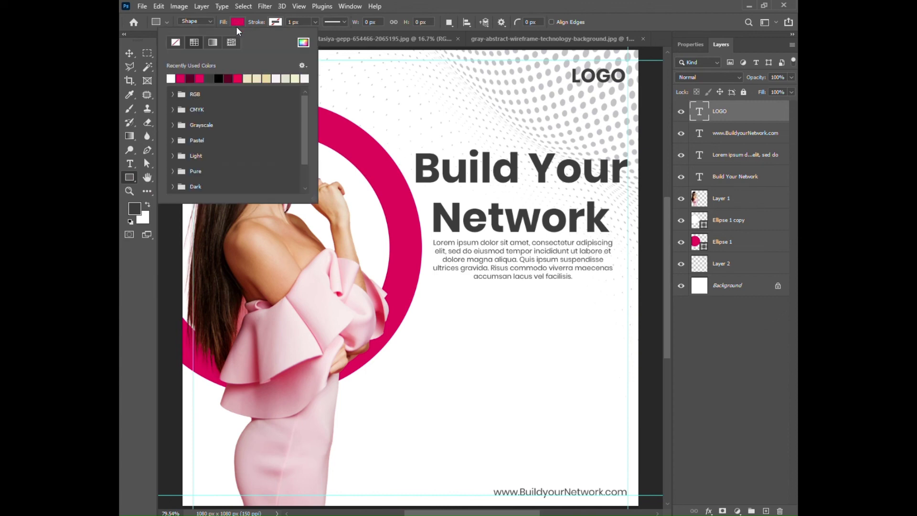
pyautogui.click(302, 43)
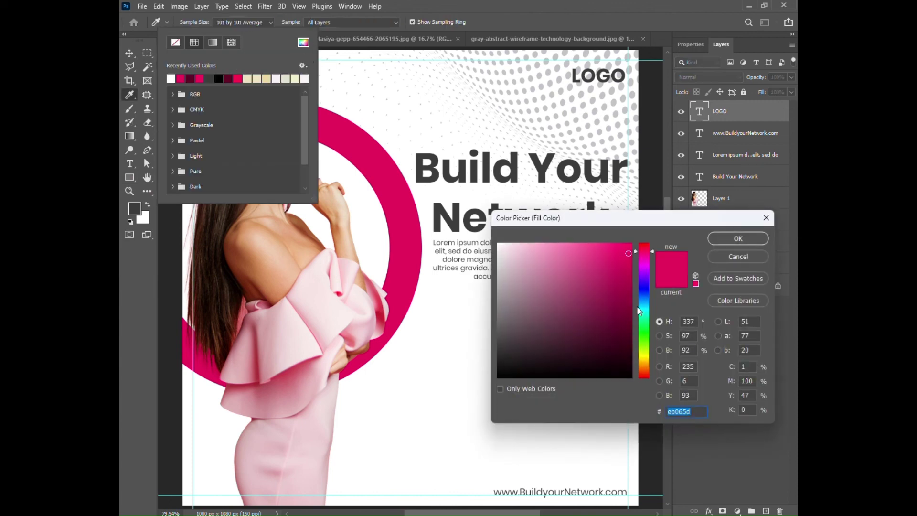
pyautogui.click(629, 341)
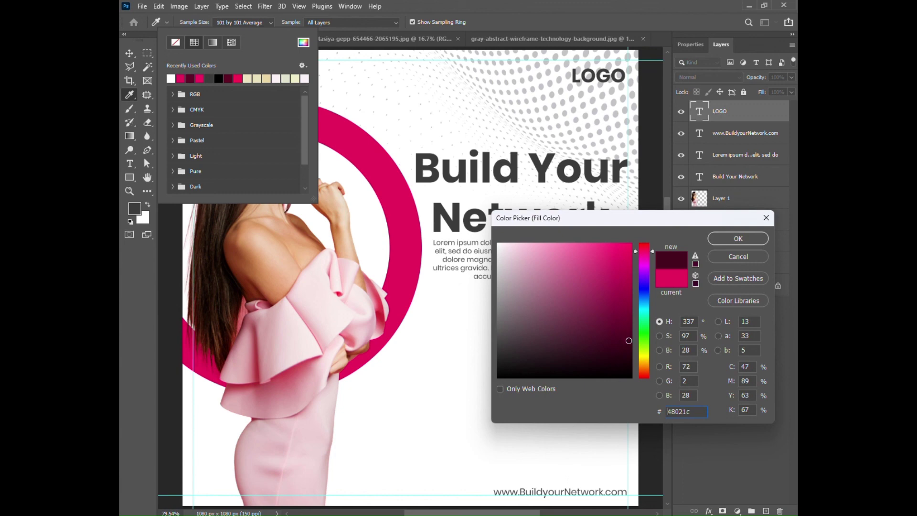
pyautogui.click(738, 238)
pyautogui.moveTo(505, 205); pyautogui.dragTo(377, 495)
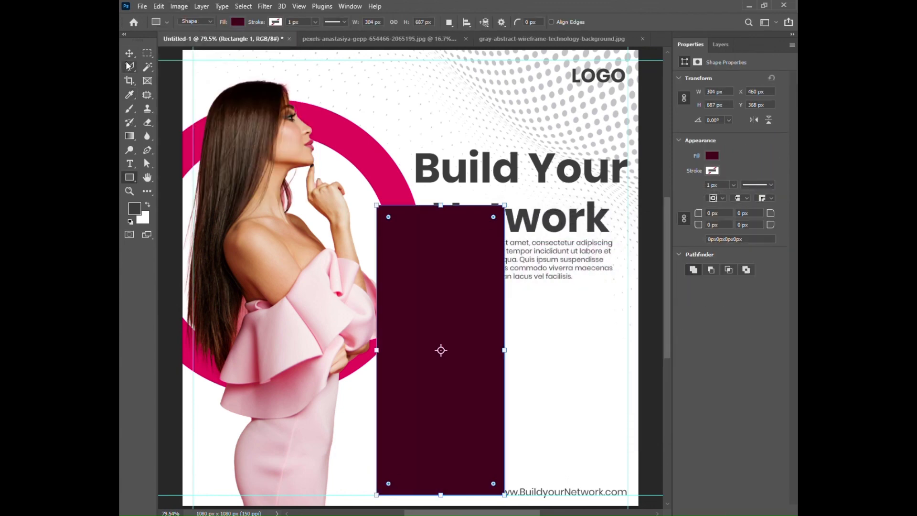
# Step: Move the rectangle flush to the bottom-left edge and stack it just above Background
pyautogui.click(128, 54)
pyautogui.moveTo(441, 298); pyautogui.dragTo(253, 305)
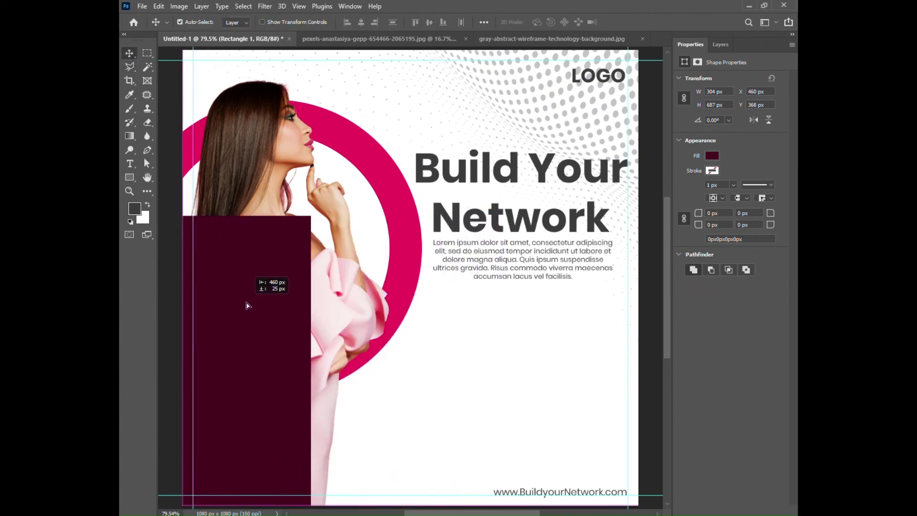
pyautogui.moveTo(252, 302); pyautogui.dragTo(246, 306)
pyautogui.click(721, 45)
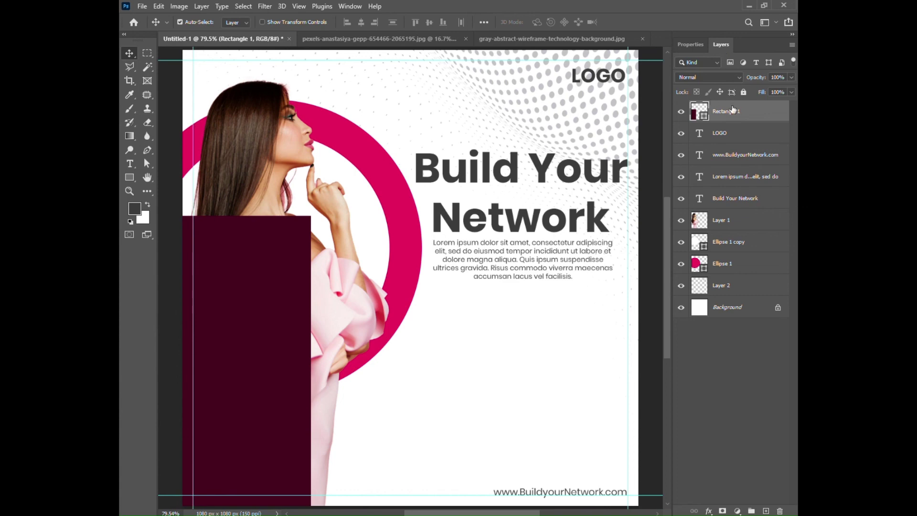
pyautogui.moveTo(730, 113); pyautogui.dragTo(728, 298)
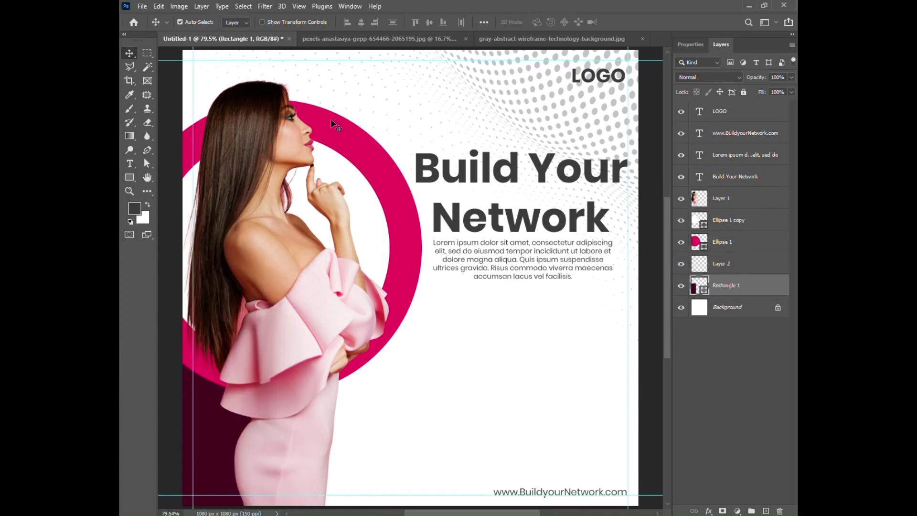
pyautogui.click(299, 6)
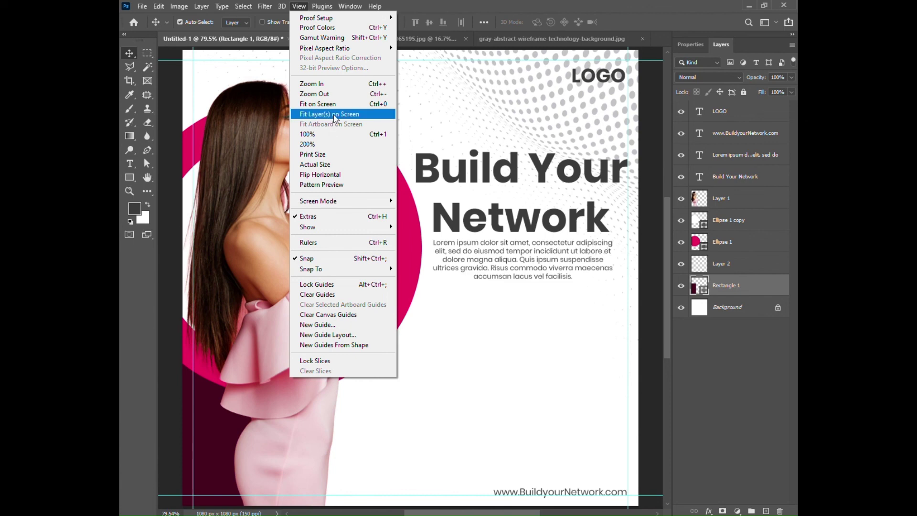
pyautogui.click(335, 116)
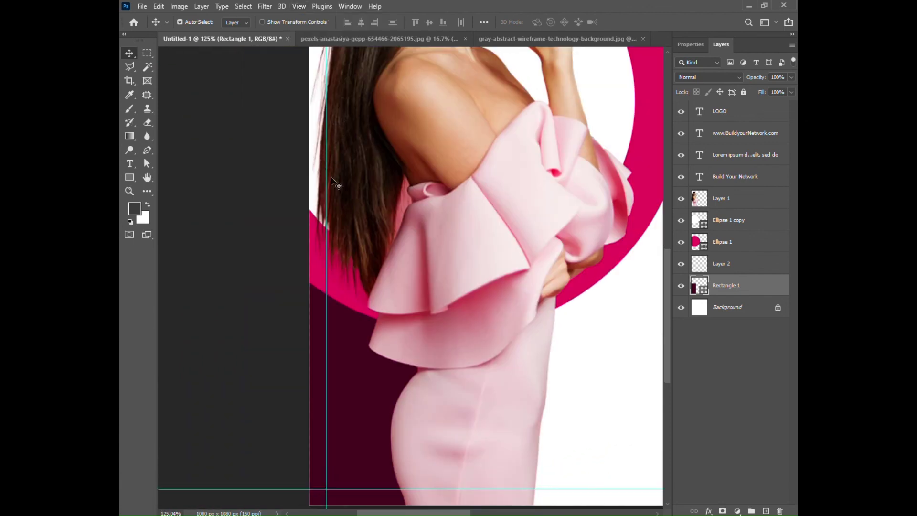
pyautogui.moveTo(352, 380); pyautogui.dragTo(348, 381)
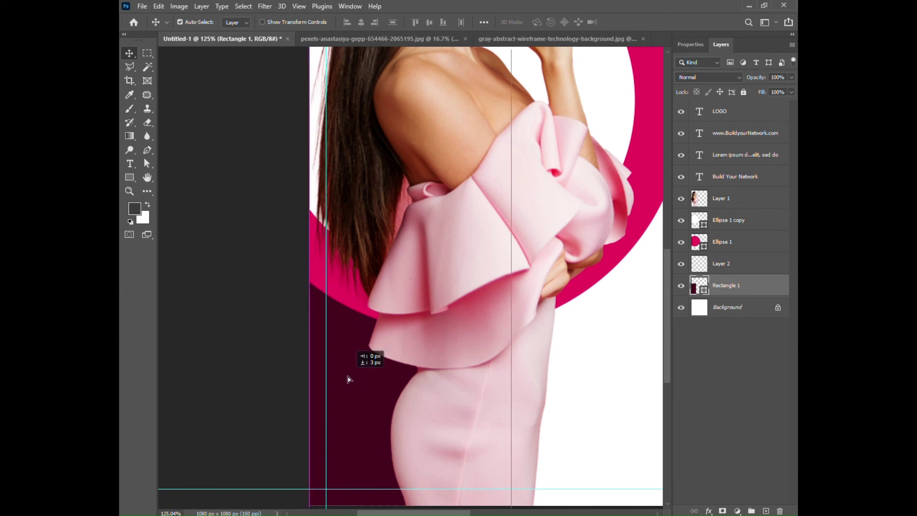
pyautogui.click(298, 6)
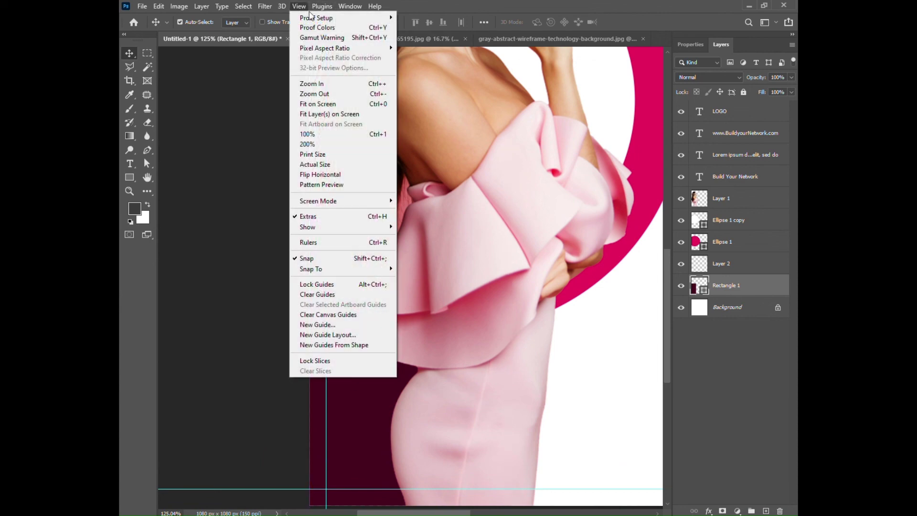
pyautogui.click(329, 104)
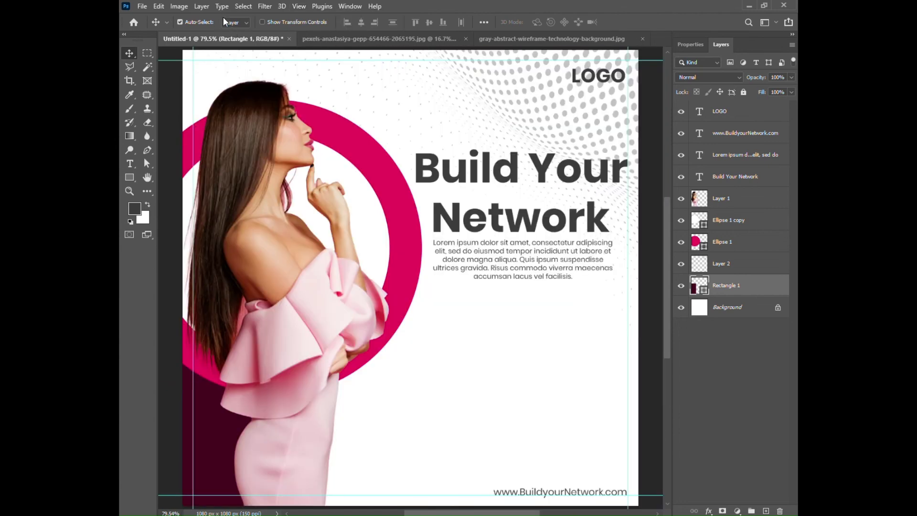
# Step: Switch to Full Screen Mode to show the finished Build Your Network post alone on black
pyautogui.rightClick(147, 233)
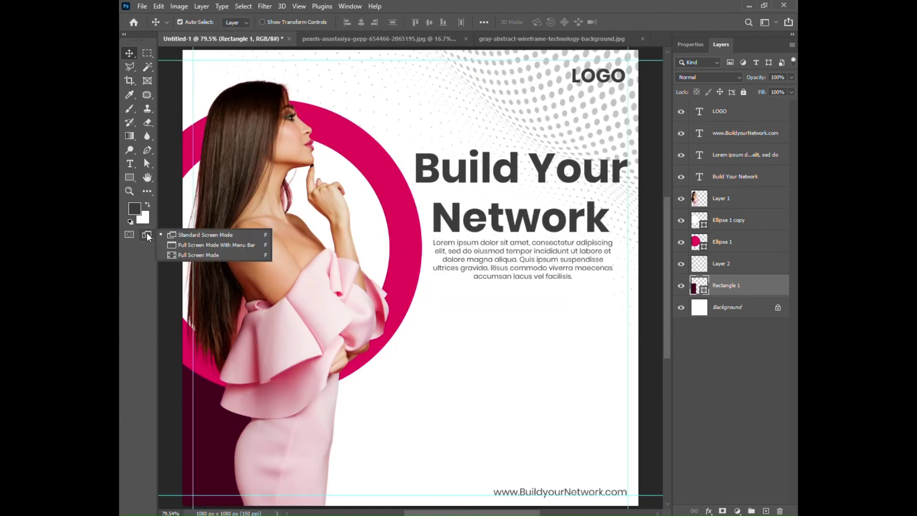
pyautogui.click(207, 254)
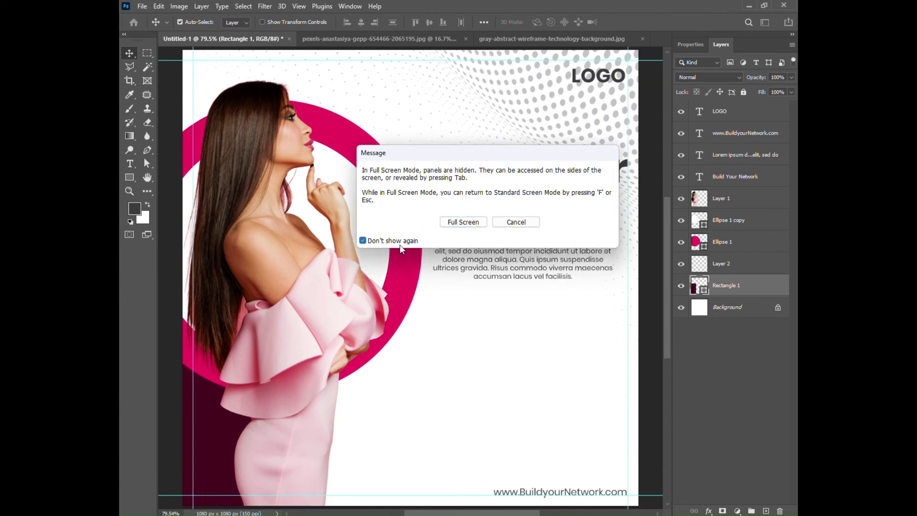
pyautogui.click(468, 224)
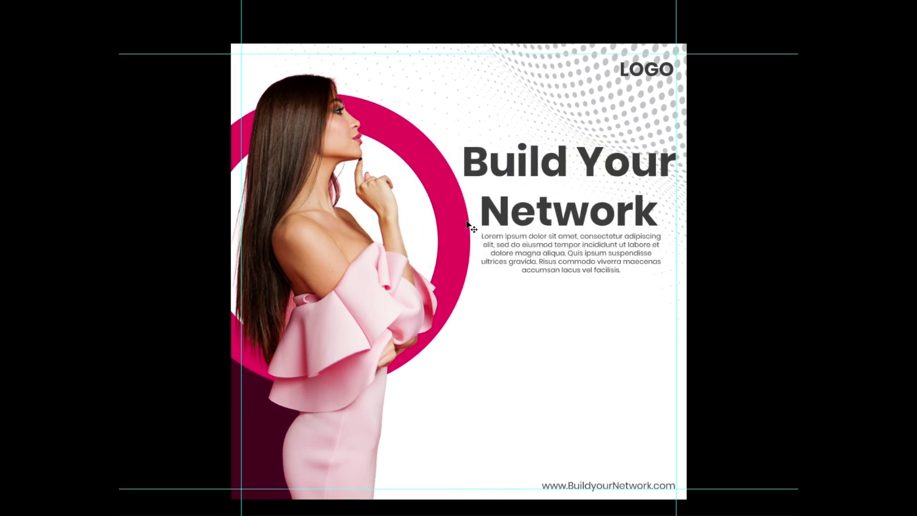